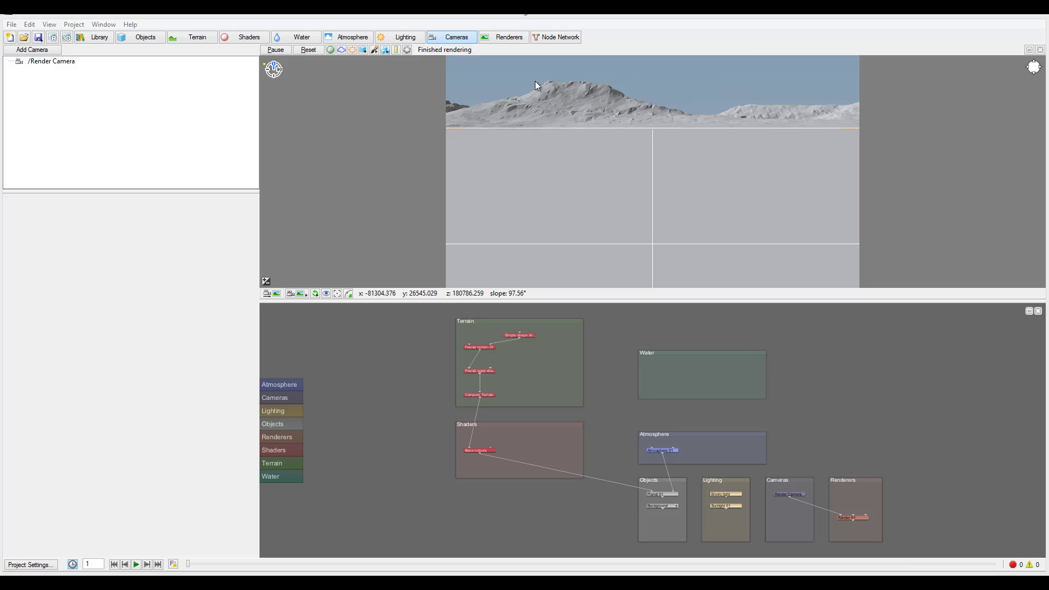
Step: Try tilting the 3D preview upward, away from the render camera's framing, and reset the preview
click(453, 37)
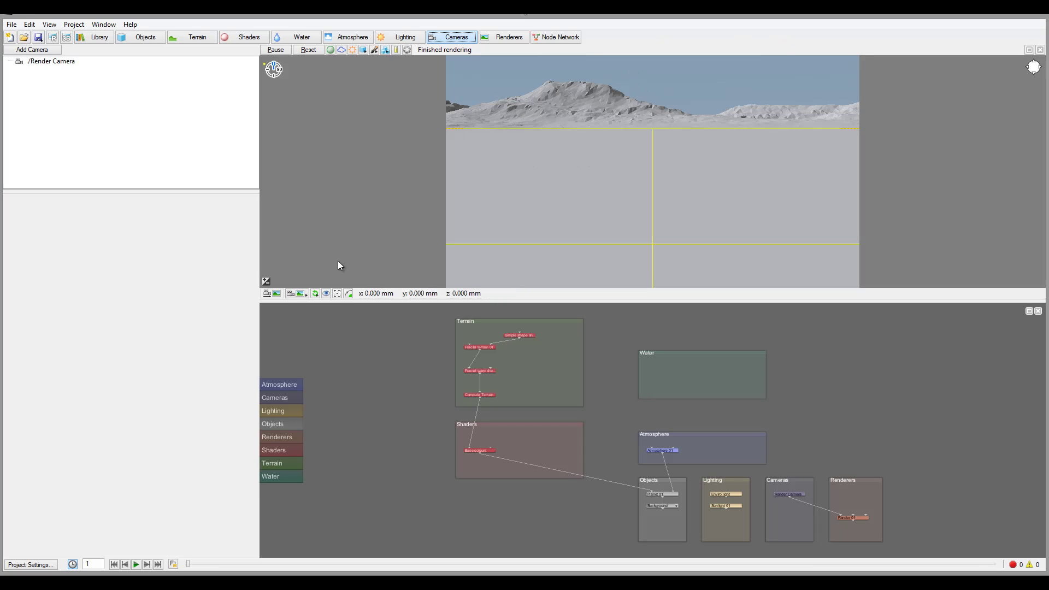
click(299, 295)
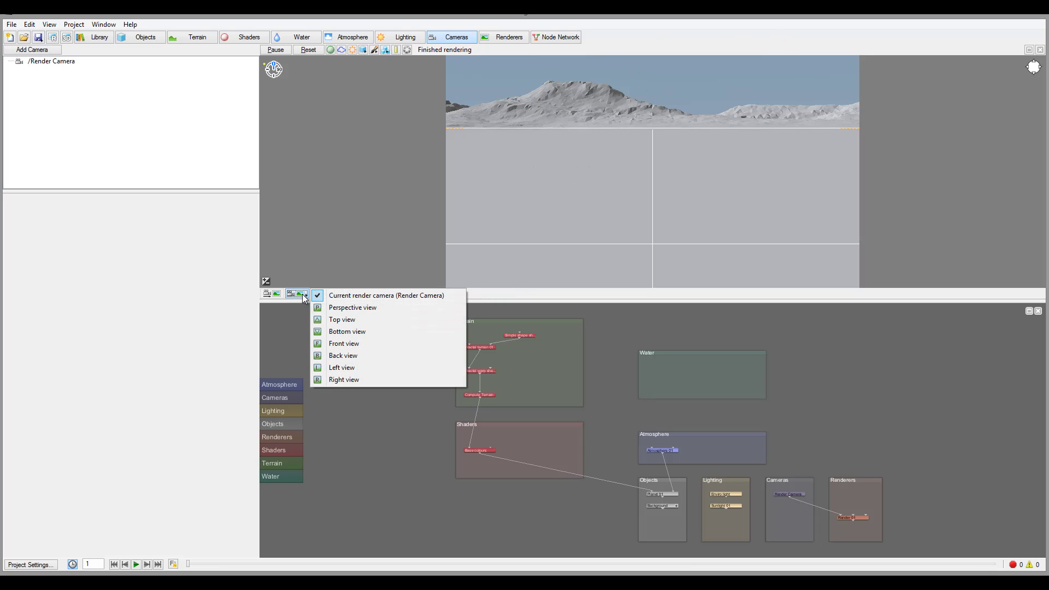
click(355, 294)
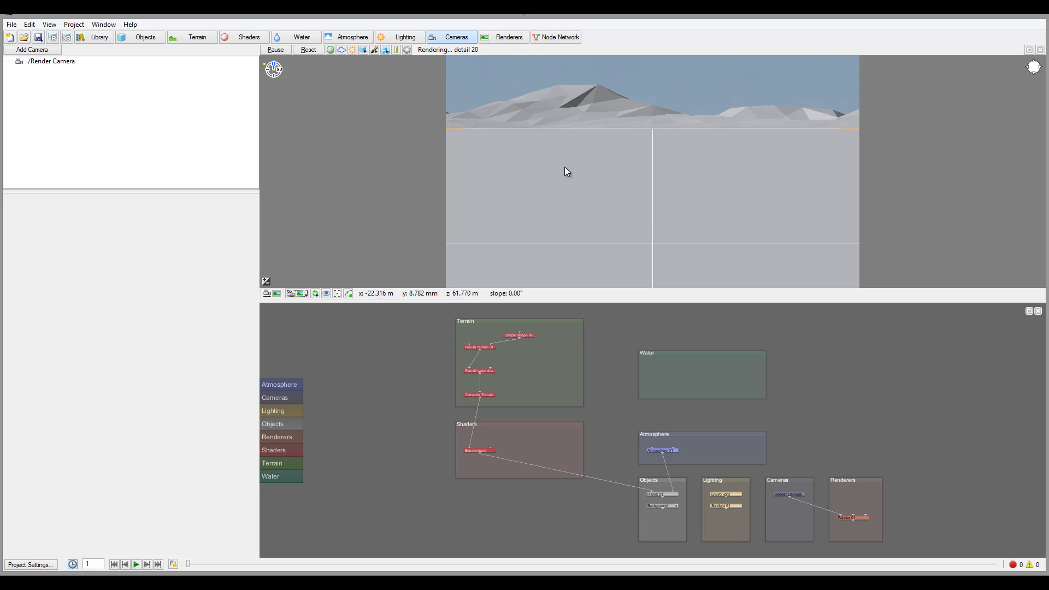
drag(565, 166, 581, 212)
click(300, 295)
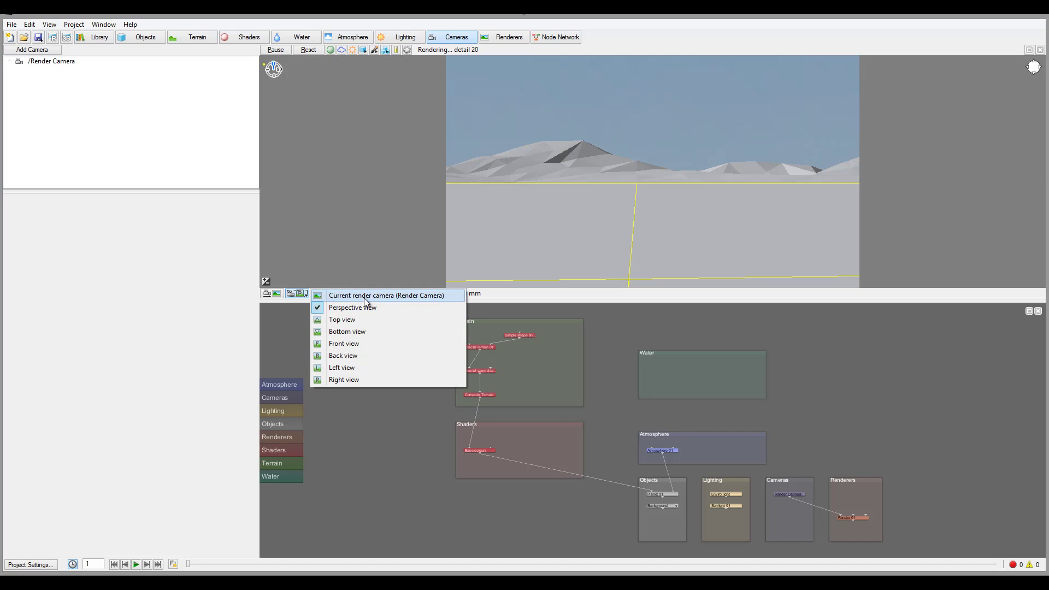
click(307, 53)
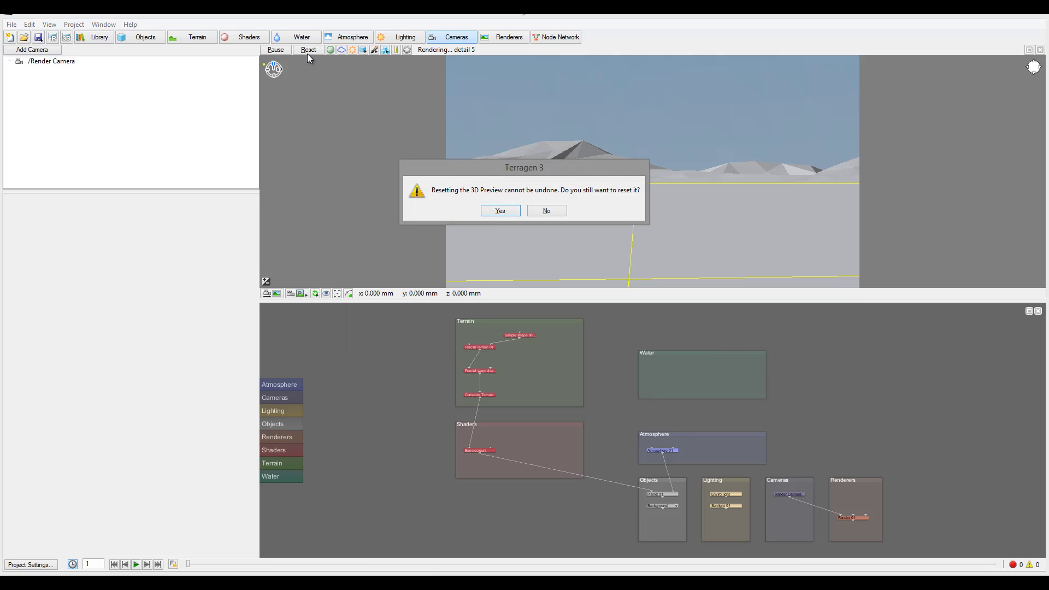
click(498, 211)
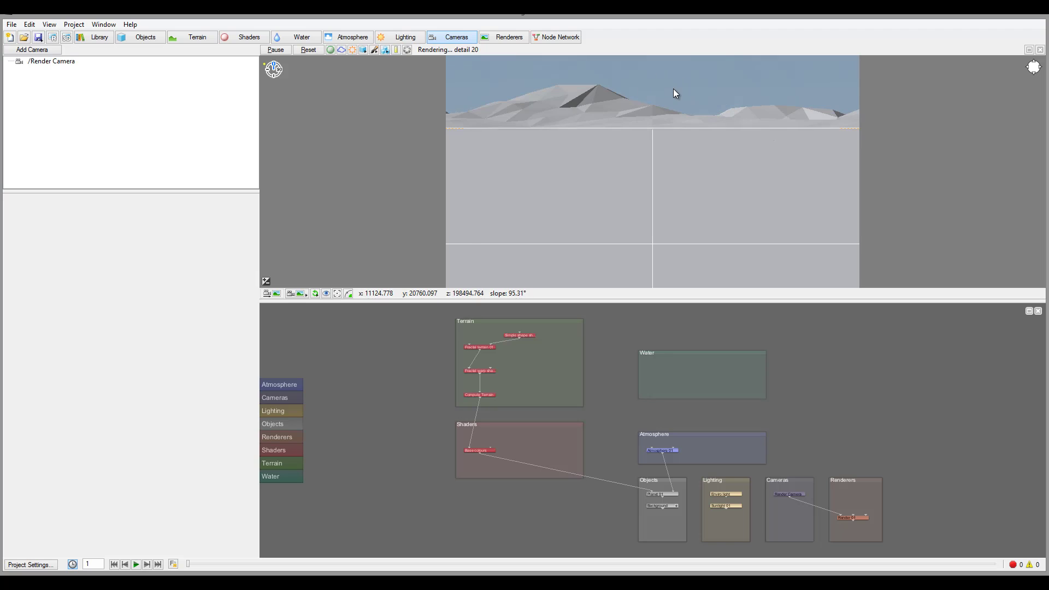
Step: Tilt the 3D preview to show more sky above the mountains and copy this view to the render camera
drag(627, 163, 646, 133)
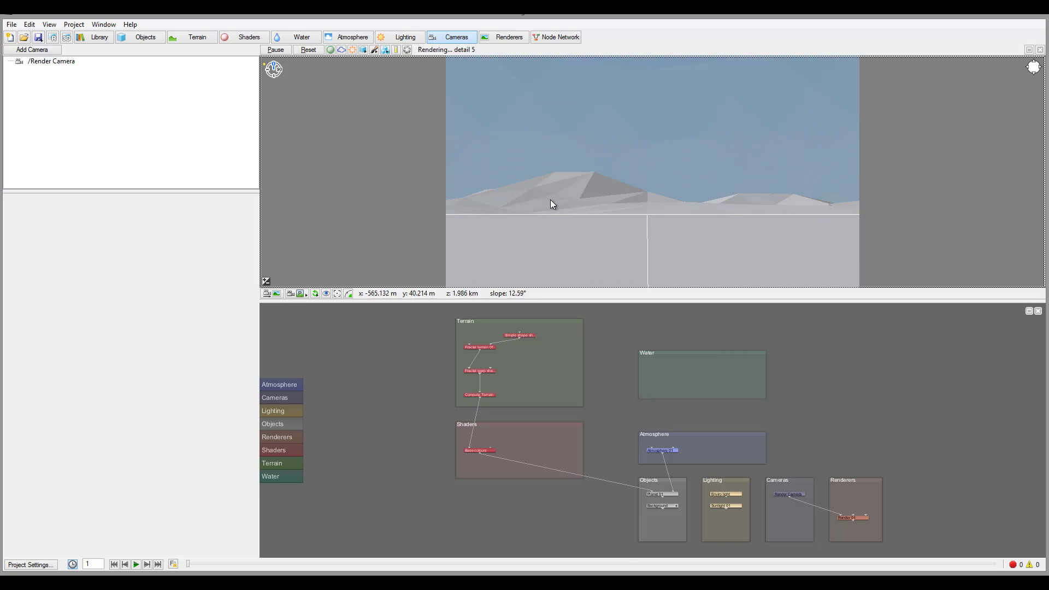
click(278, 298)
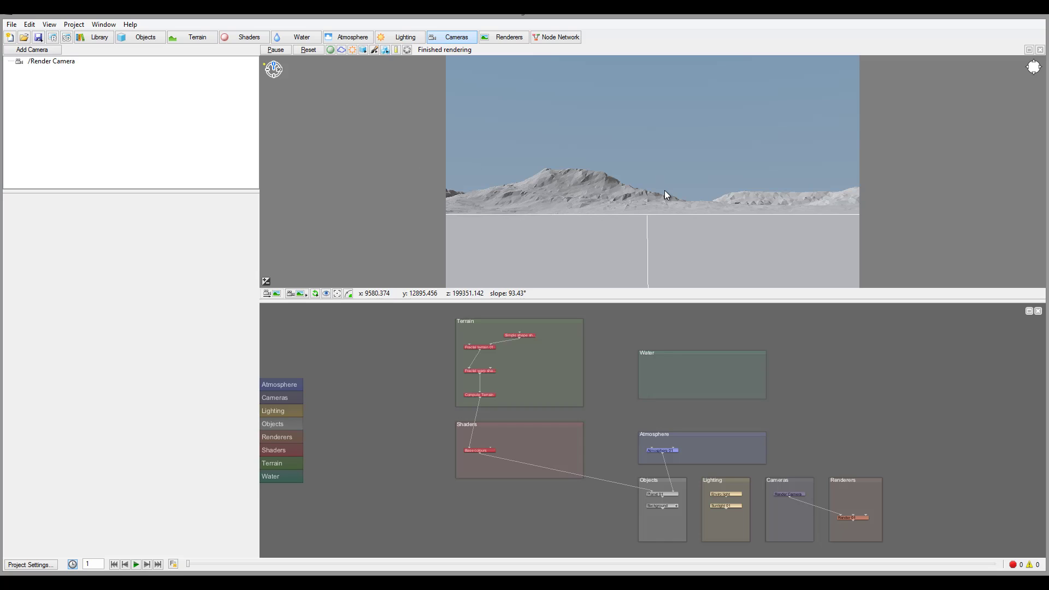
Step: Open the Render Camera's settings and set its light exposure to 1.06355
click(69, 61)
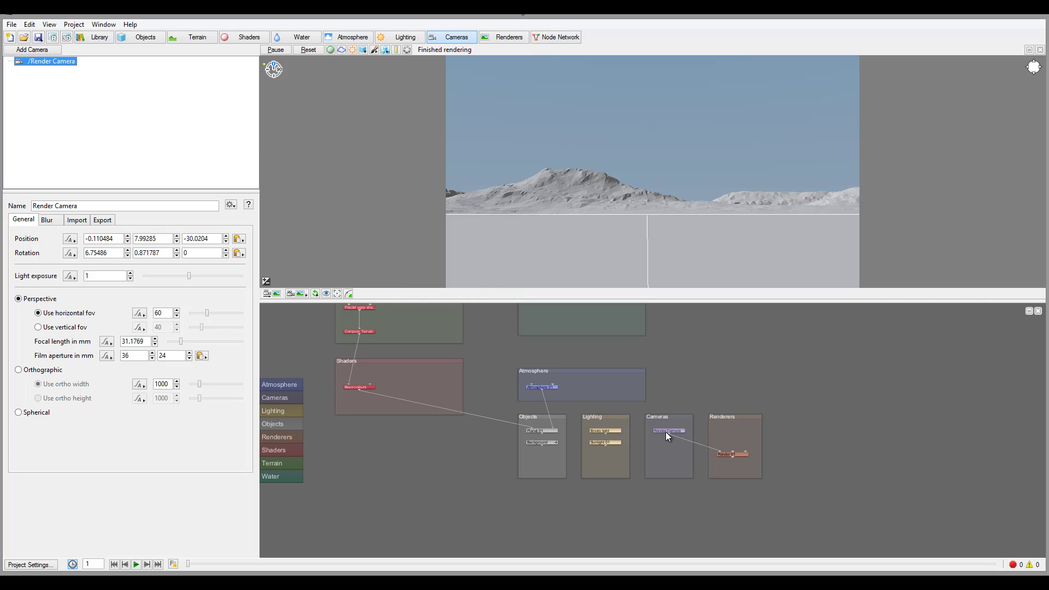
drag(679, 435, 677, 427)
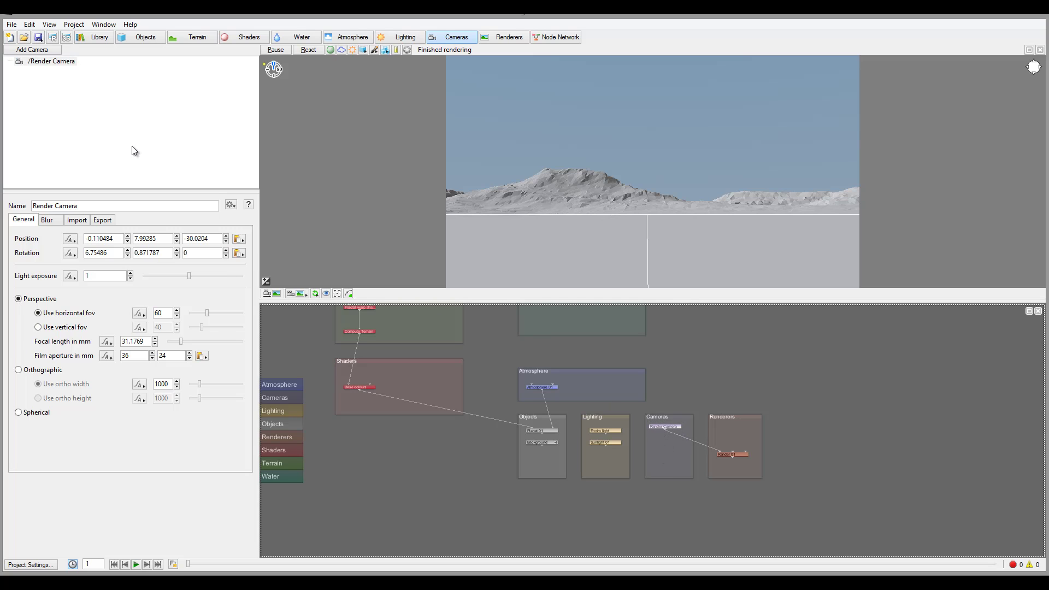
click(60, 62)
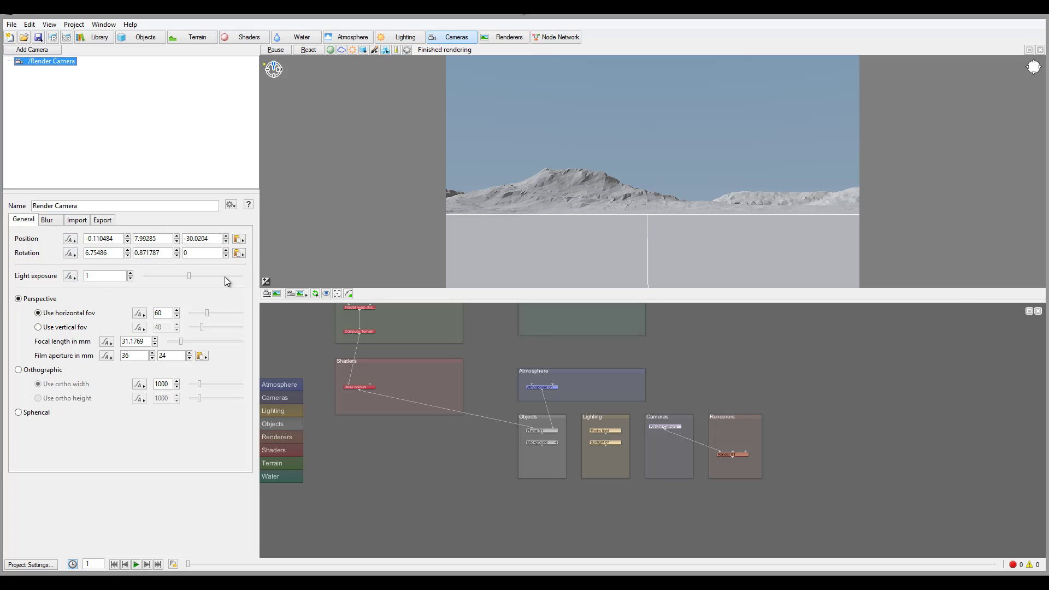
mouse_move(189, 276)
mouse_down()
mouse_move(214, 280)
mouse_move(173, 278)
mouse_move(185, 279)
mouse_up()
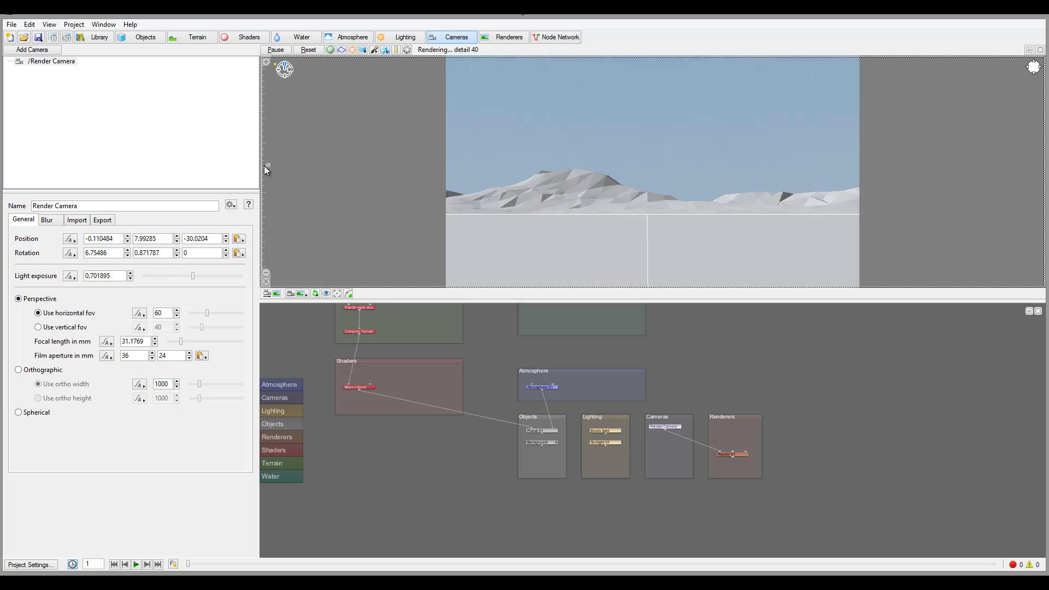
drag(266, 169, 265, 167)
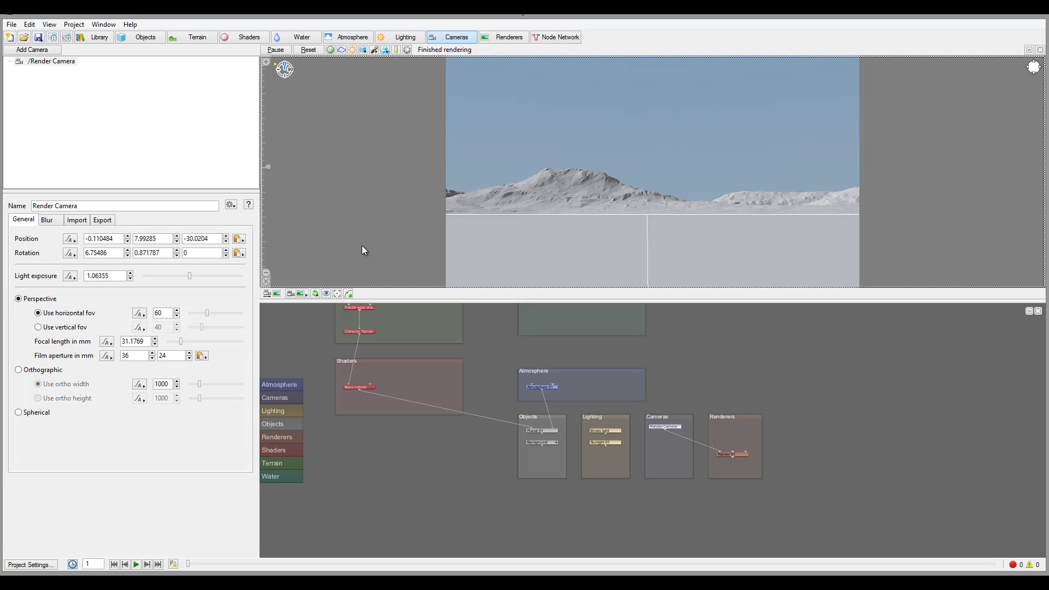
mouse_move(1035, 68)
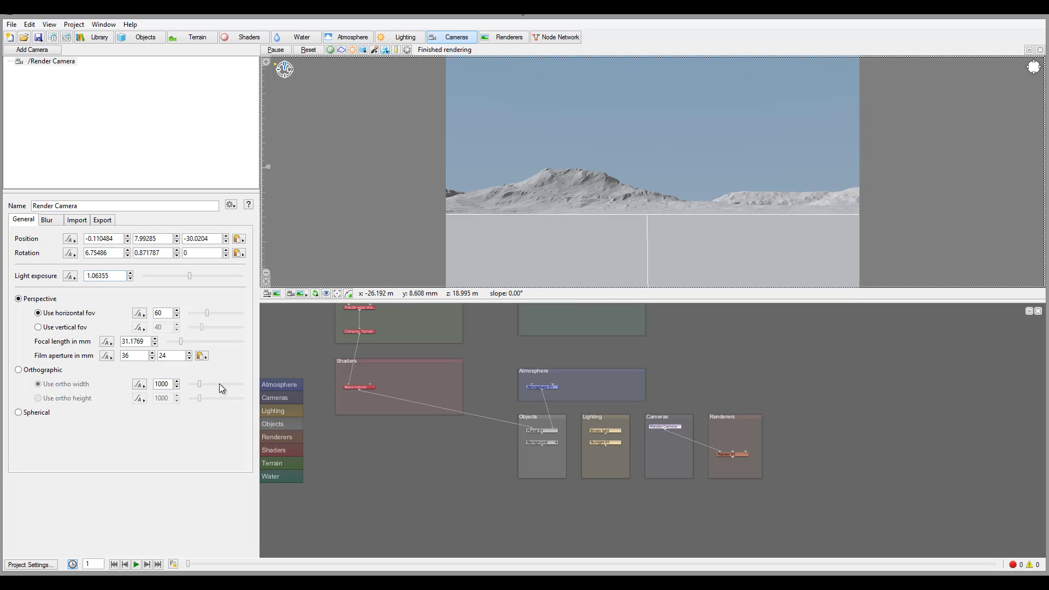
Step: Try the Orthographic and Spherical projections on the render camera and return it to Perspective
click(30, 372)
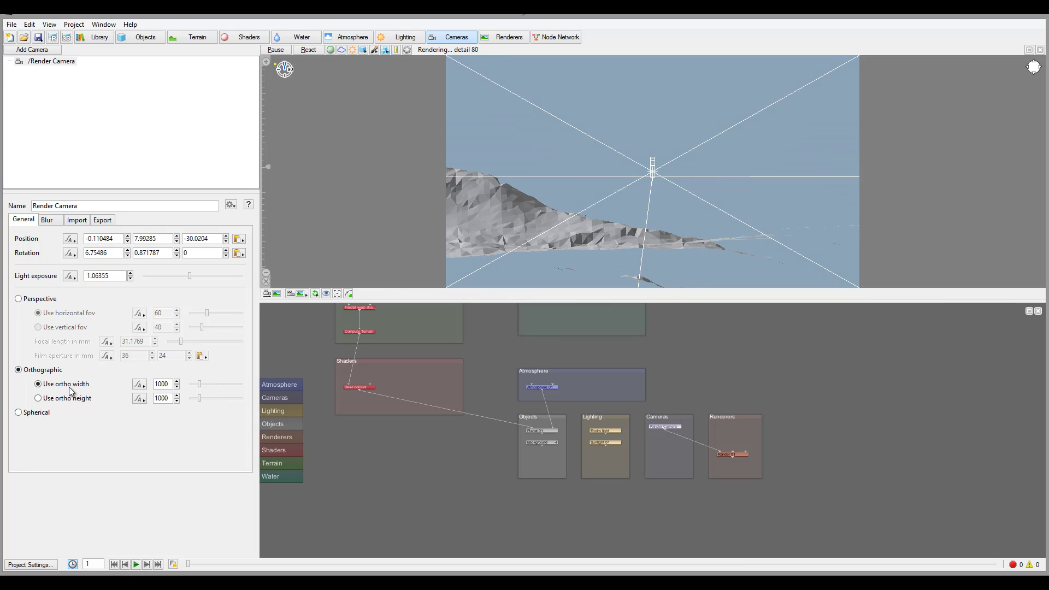
click(34, 413)
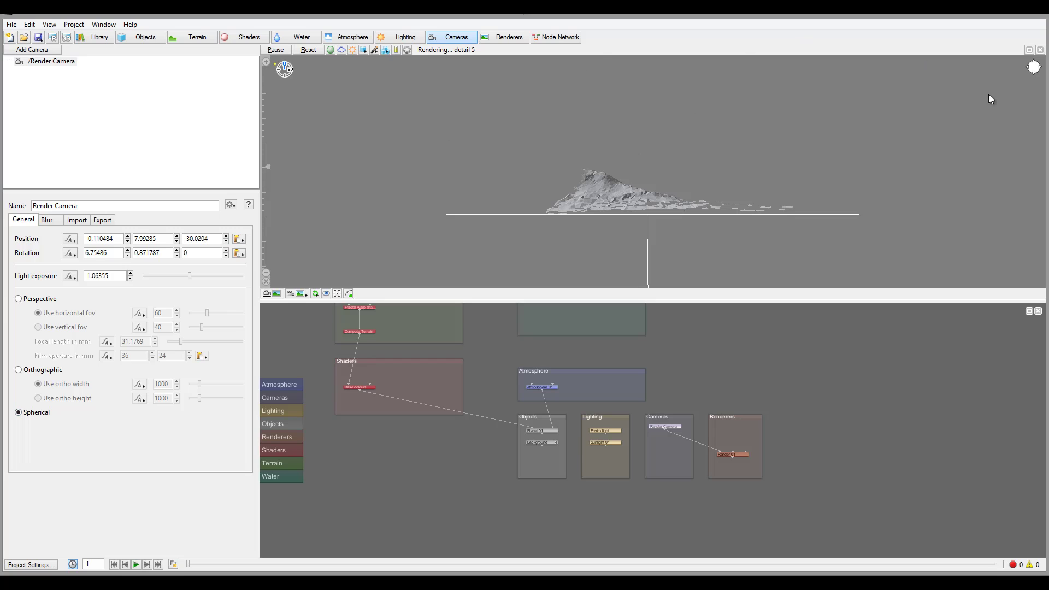
click(43, 299)
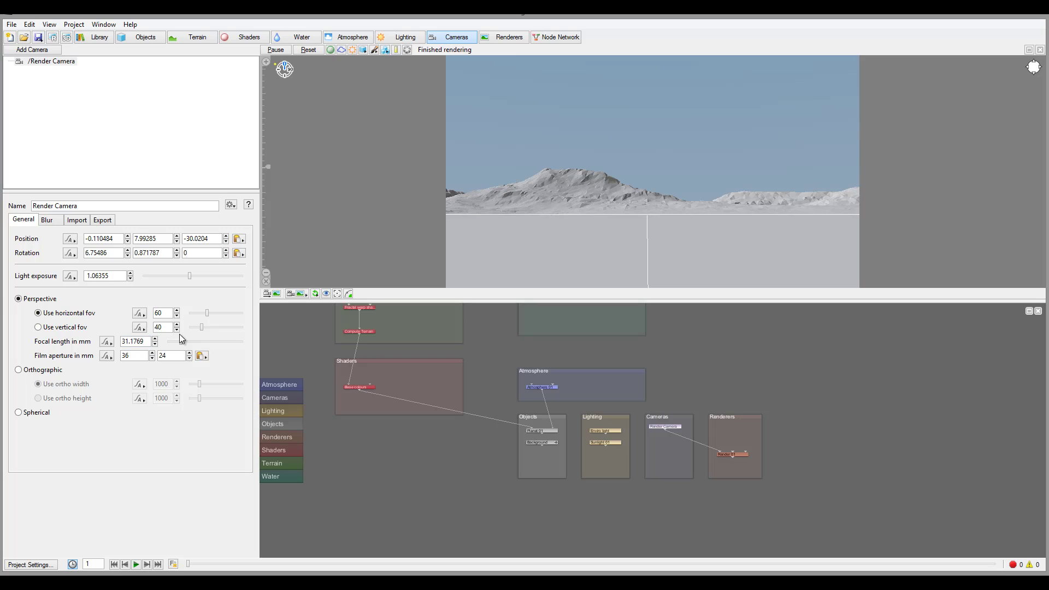
Step: Set the render camera's focal length to 35 mm
click(145, 340)
text(35)
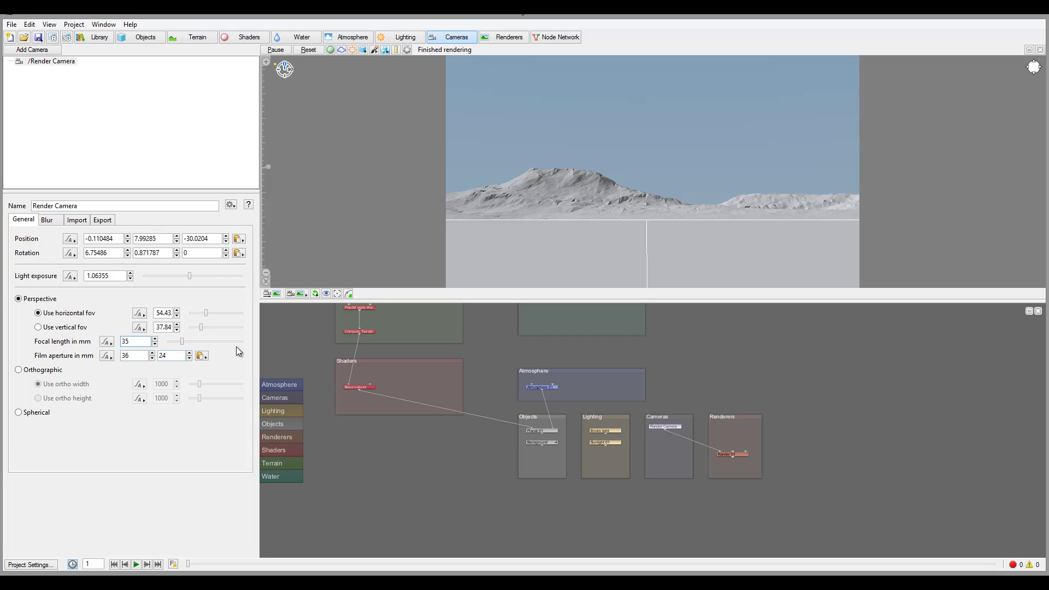
Step: In the camera's blur settings, set the focus distance to 150.062 and the aperture diameter to 36 mm
click(43, 221)
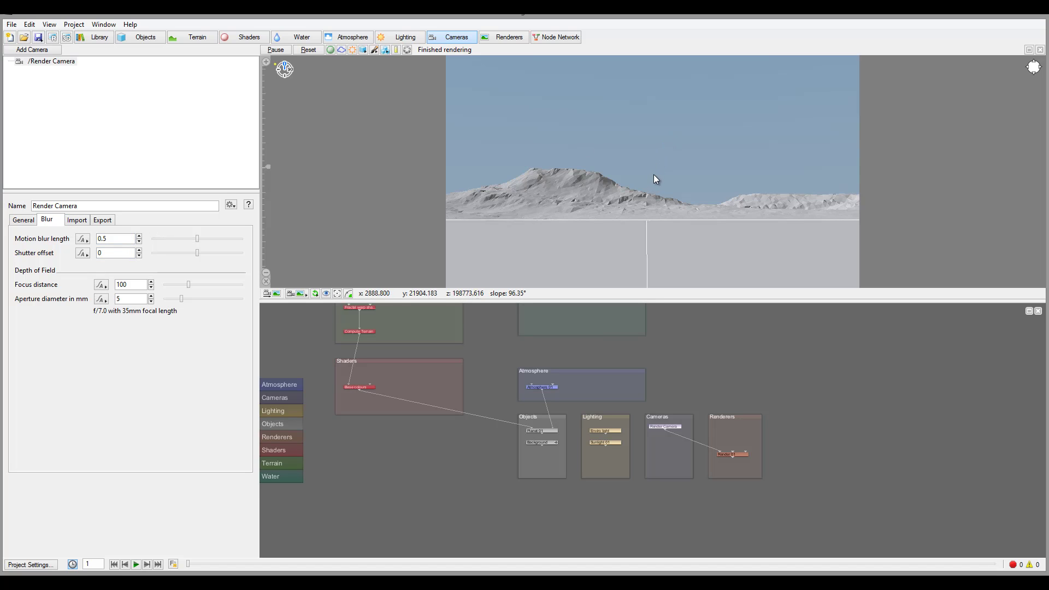
drag(654, 178, 616, 182)
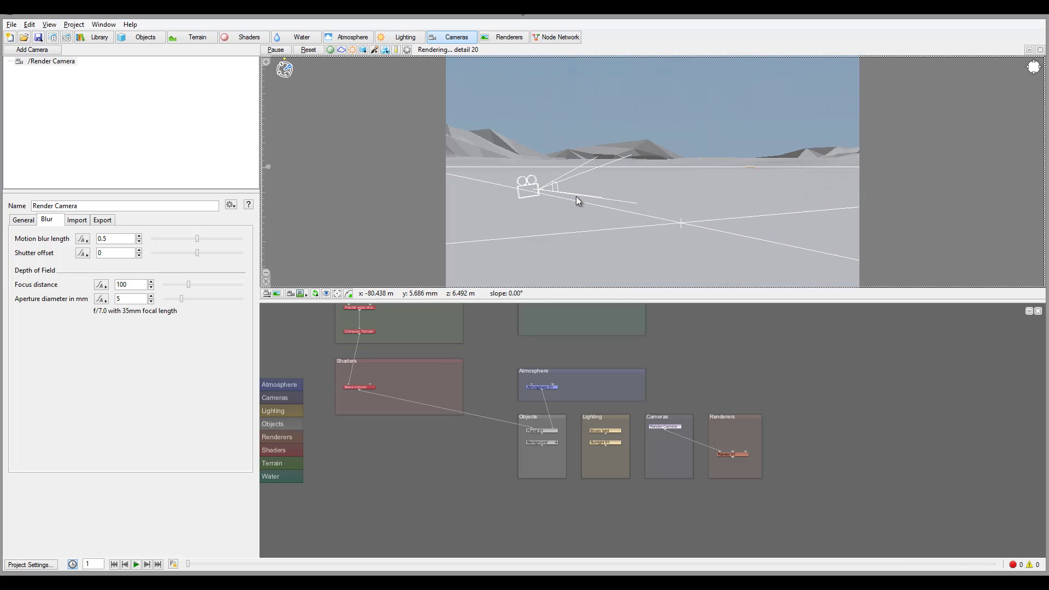
click(512, 196)
click(513, 197)
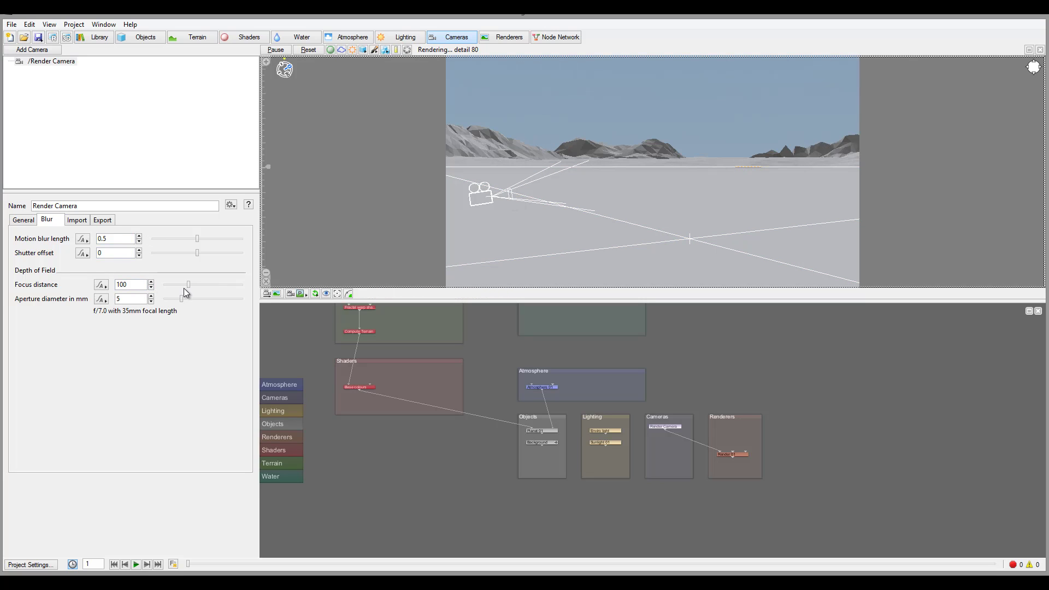
drag(190, 285, 213, 299)
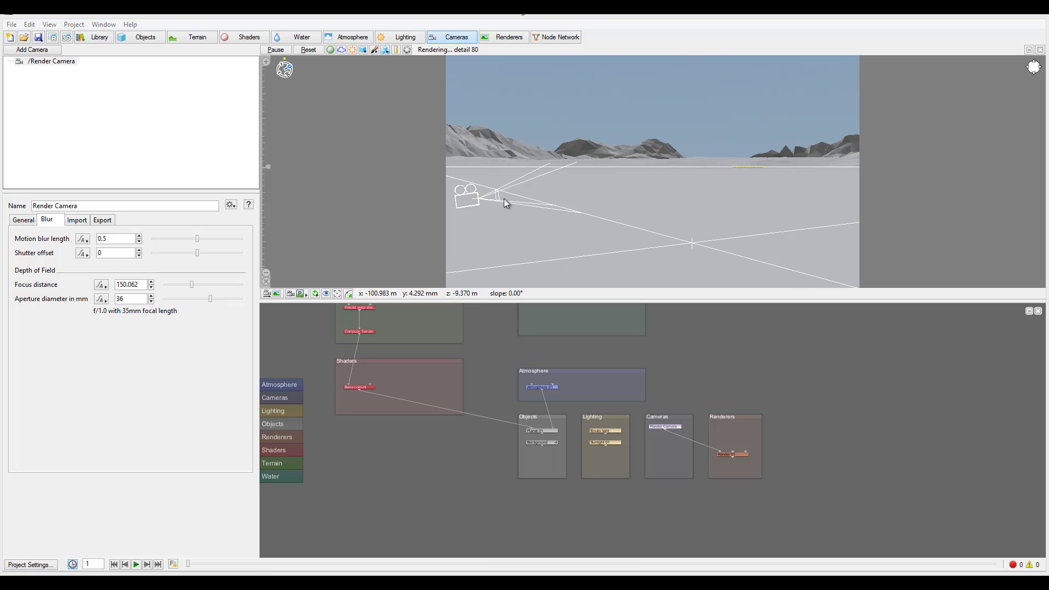
Step: View the scene from behind the render camera, and set its focus distance to 3845.94 and aperture diameter to 26.2656 mm
drag(494, 202, 745, 185)
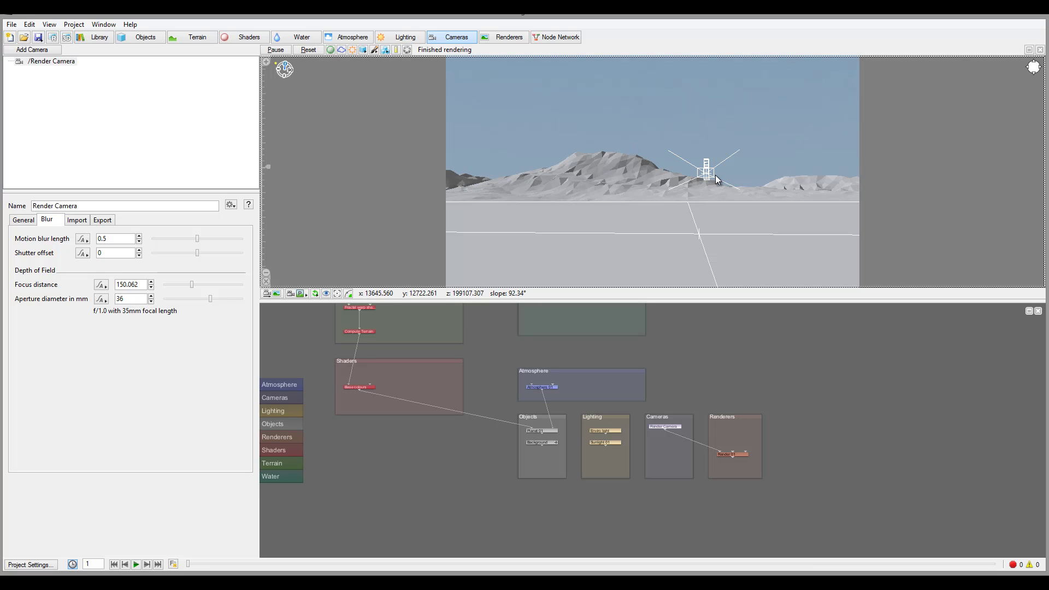
drag(601, 126, 599, 202)
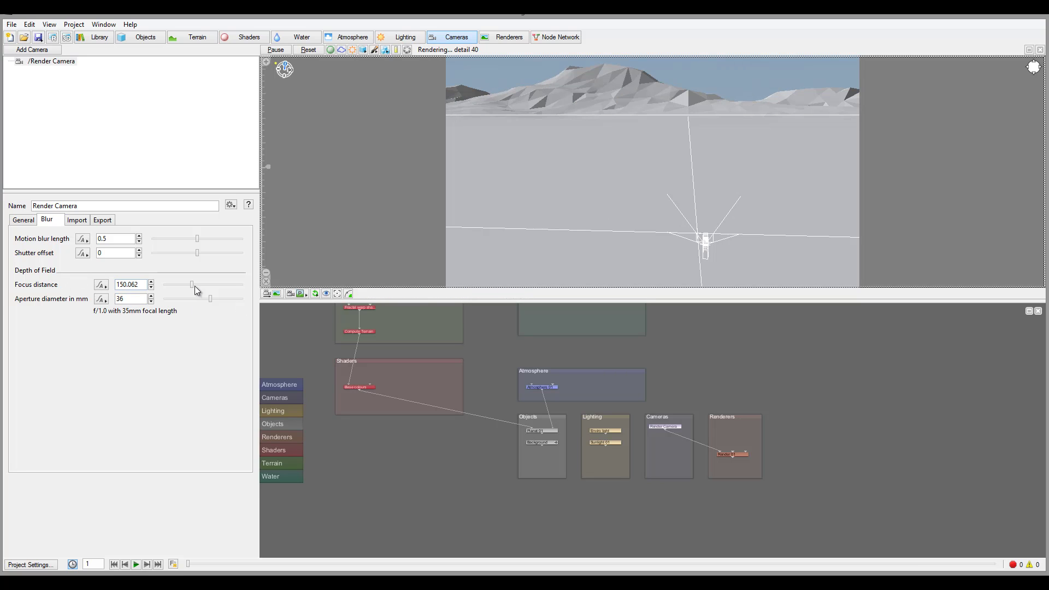
mouse_move(195, 287)
mouse_down()
mouse_move(214, 287)
mouse_move(178, 300)
mouse_move(213, 304)
mouse_move(204, 299)
mouse_up()
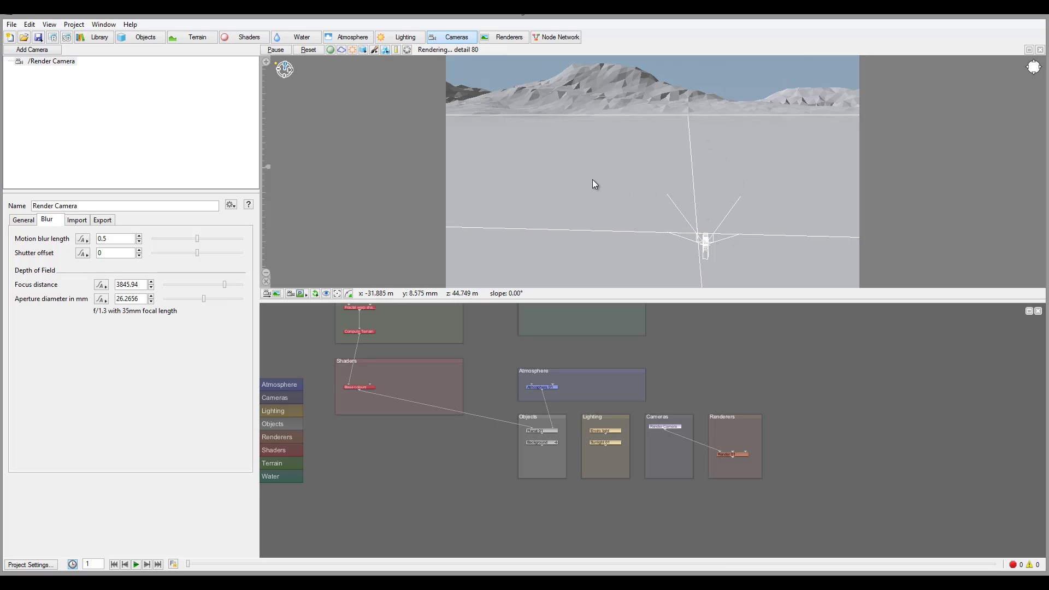
Step: Measure the ground distance from the render camera toward the mountains, and clear and close the measurement
drag(579, 166, 720, 234)
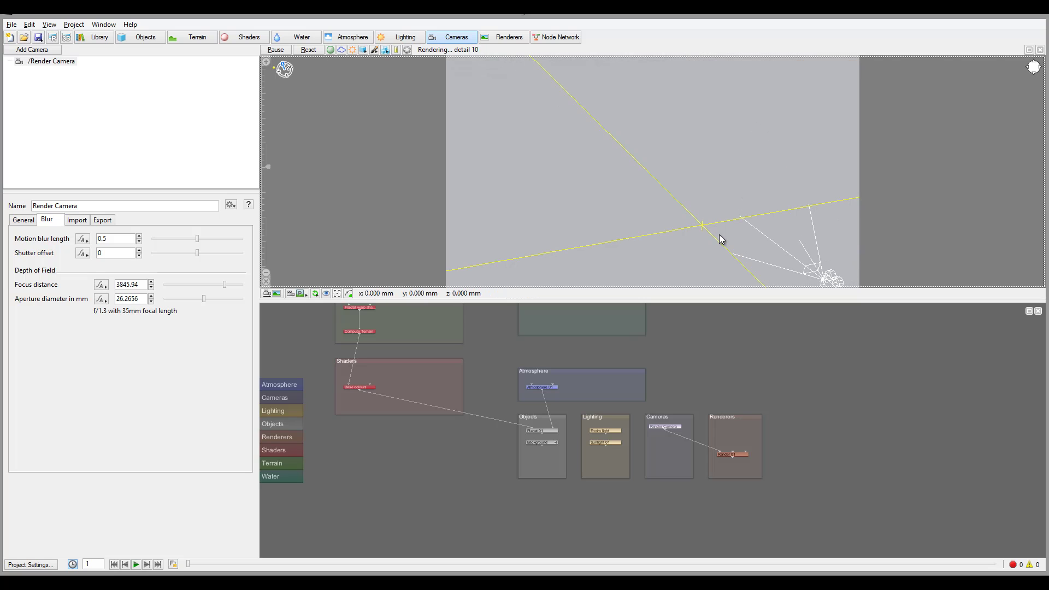
drag(604, 242, 664, 99)
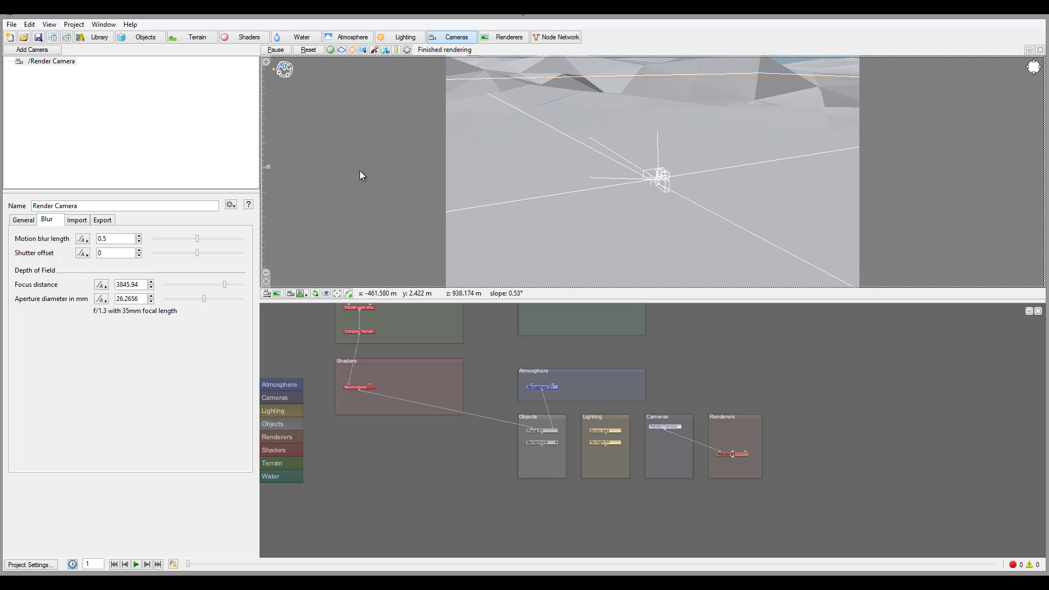
click(397, 50)
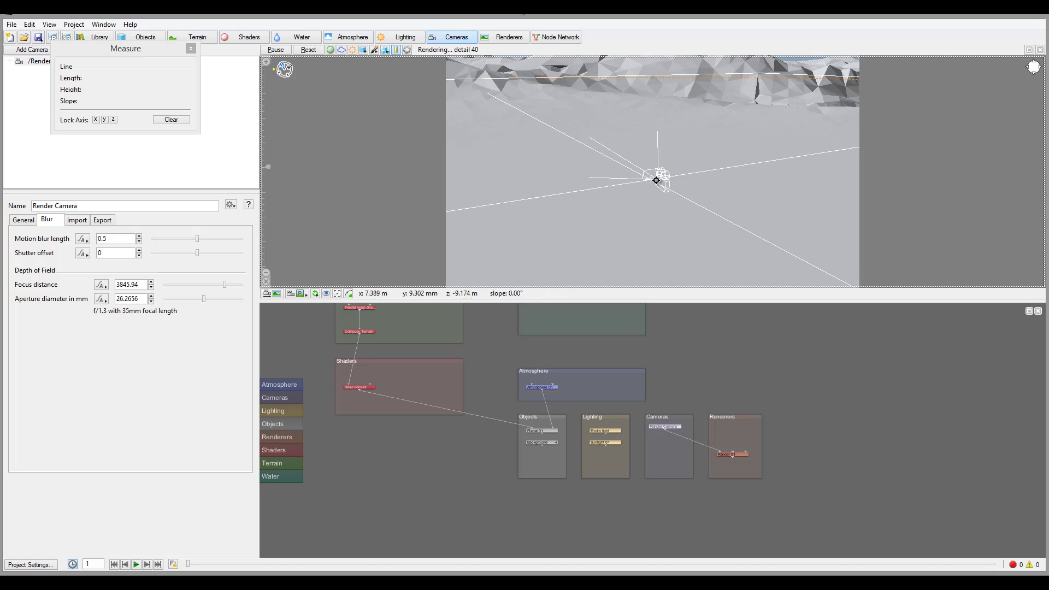
drag(658, 177, 490, 91)
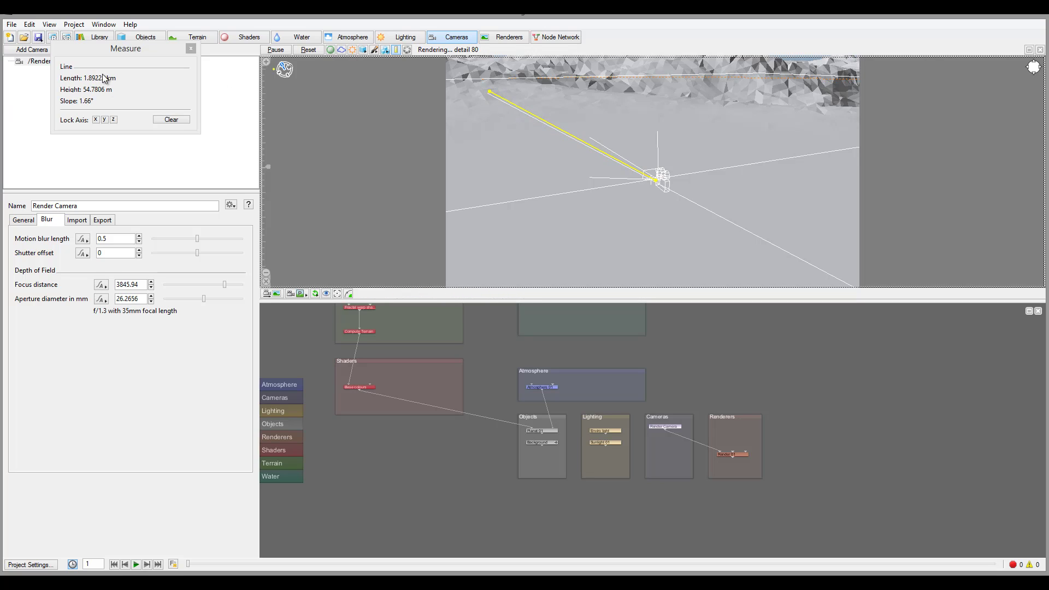
click(178, 120)
click(192, 48)
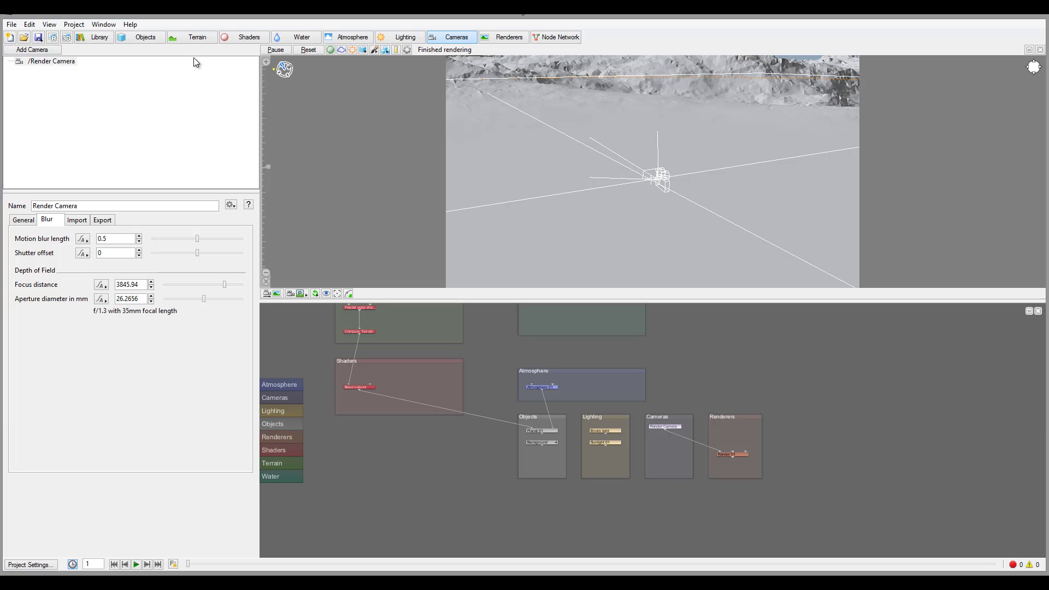
Step: Set the render camera's depth-of-field focus distance to 1500
double_click(139, 285)
text(1)
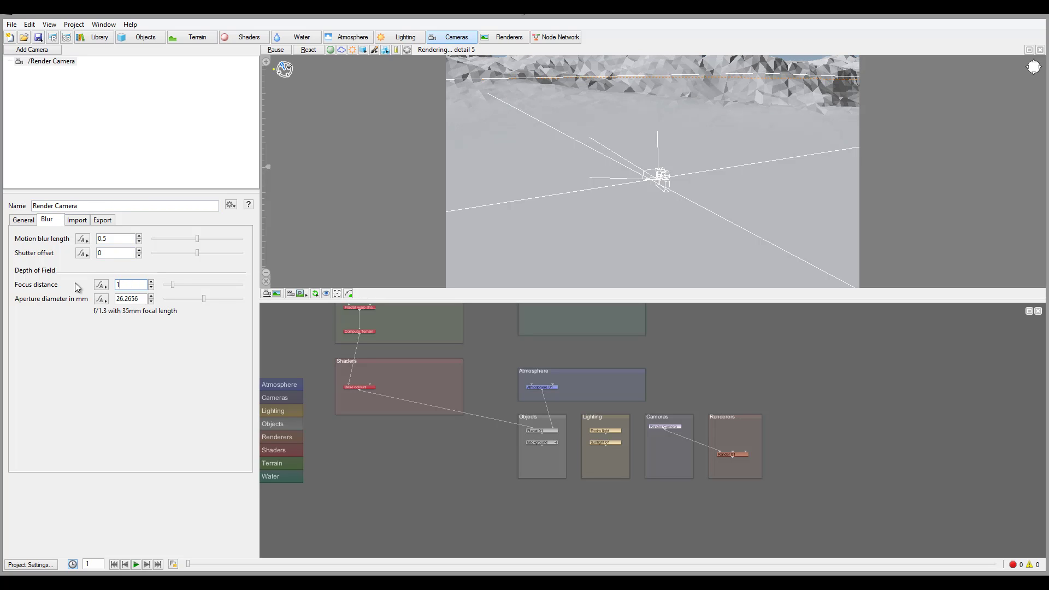
text(.5500)
Step: Try very small aperture diameters, and set the render camera's aperture diameter to 91.4414 mm
drag(203, 299, 168, 299)
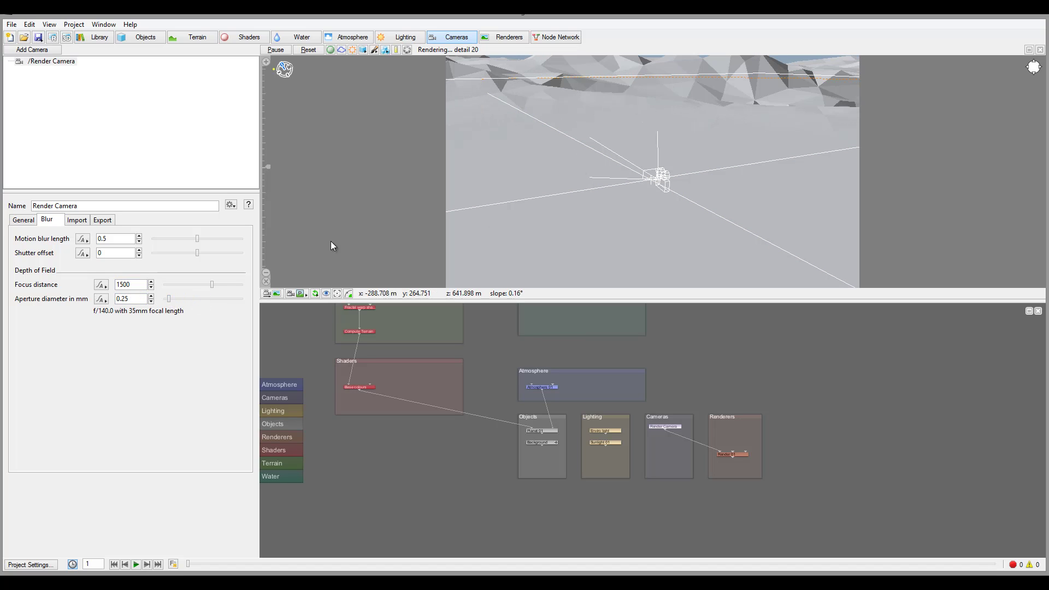
mouse_move(169, 299)
mouse_down()
mouse_move(257, 306)
mouse_move(155, 300)
mouse_move(168, 304)
mouse_up()
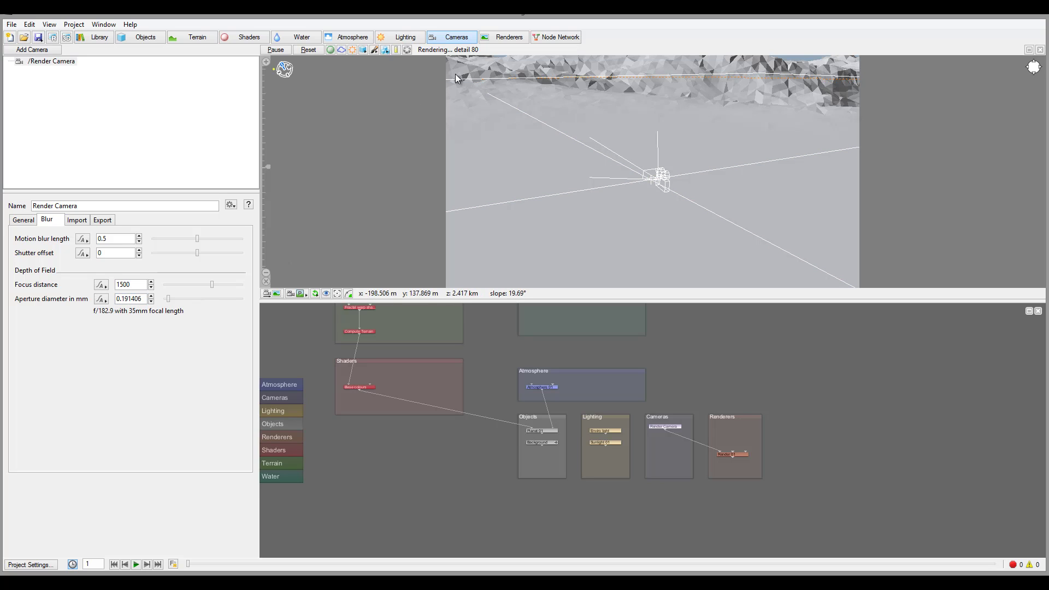
drag(168, 300, 238, 302)
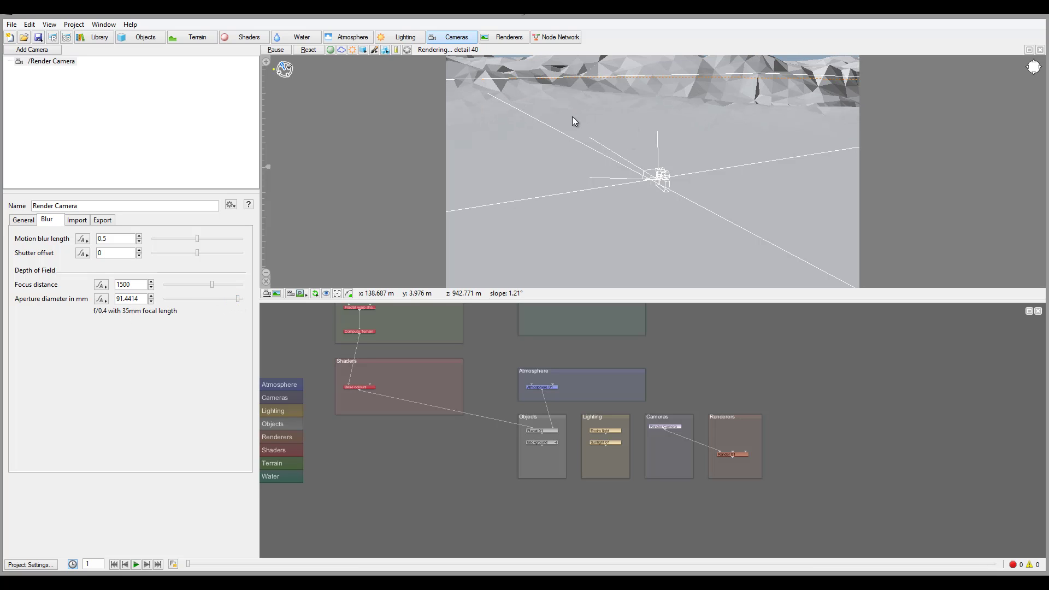
Step: Reset the 3D preview to the render camera's view
click(309, 50)
click(500, 211)
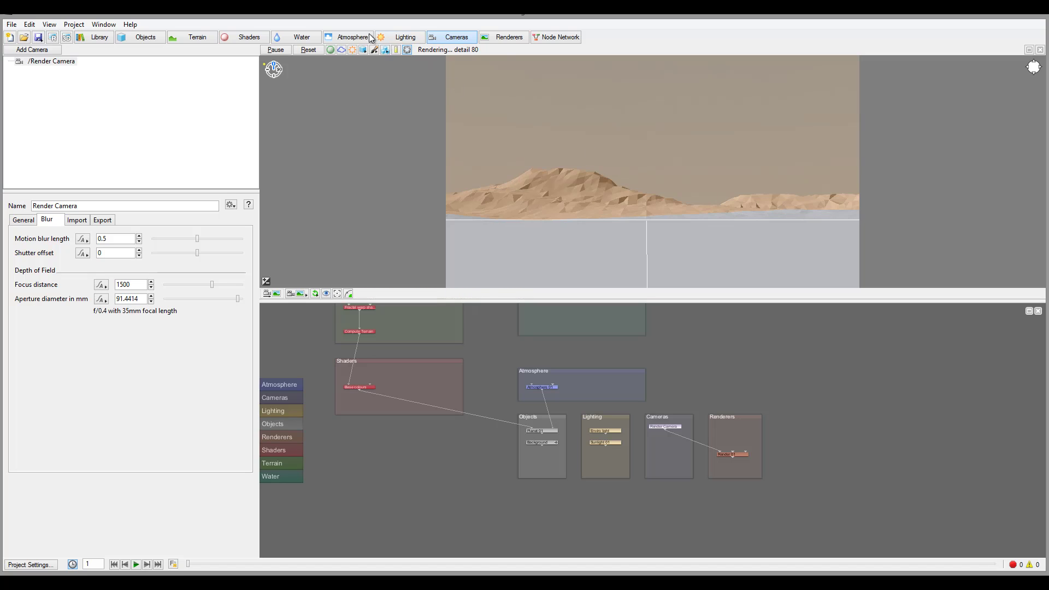
Step: Try a farther depth-of-field focus distance of 3270.86, and set the render camera's focus distance to 1854.72
click(407, 50)
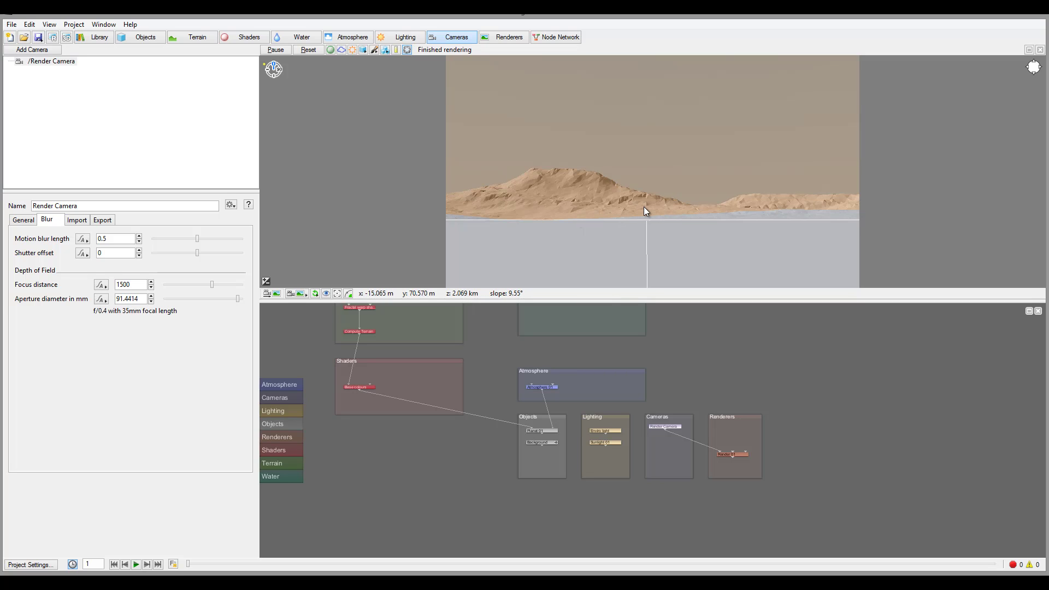
drag(213, 287, 221, 291)
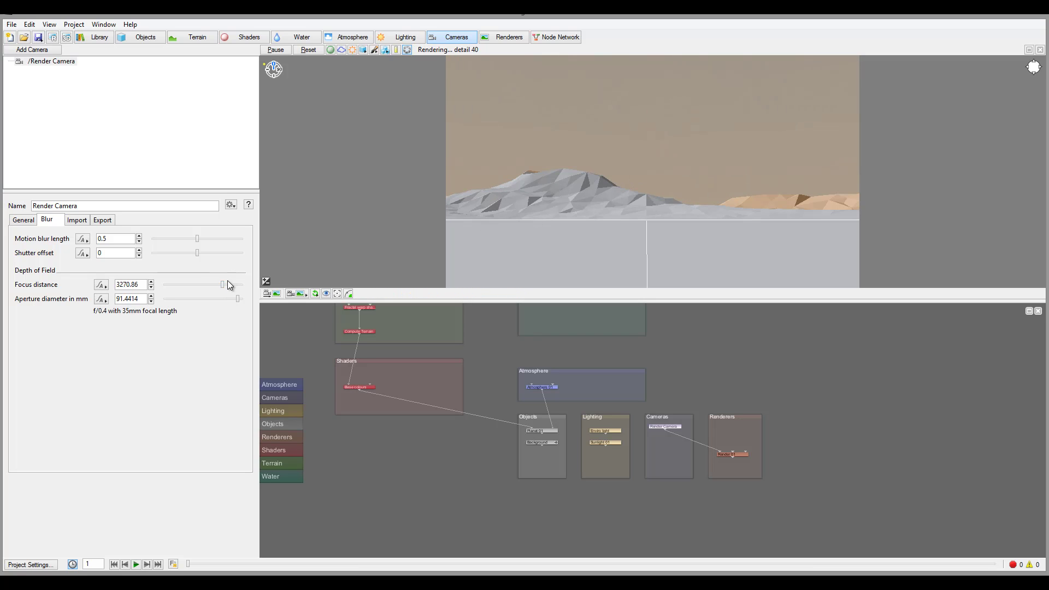
drag(223, 285, 215, 285)
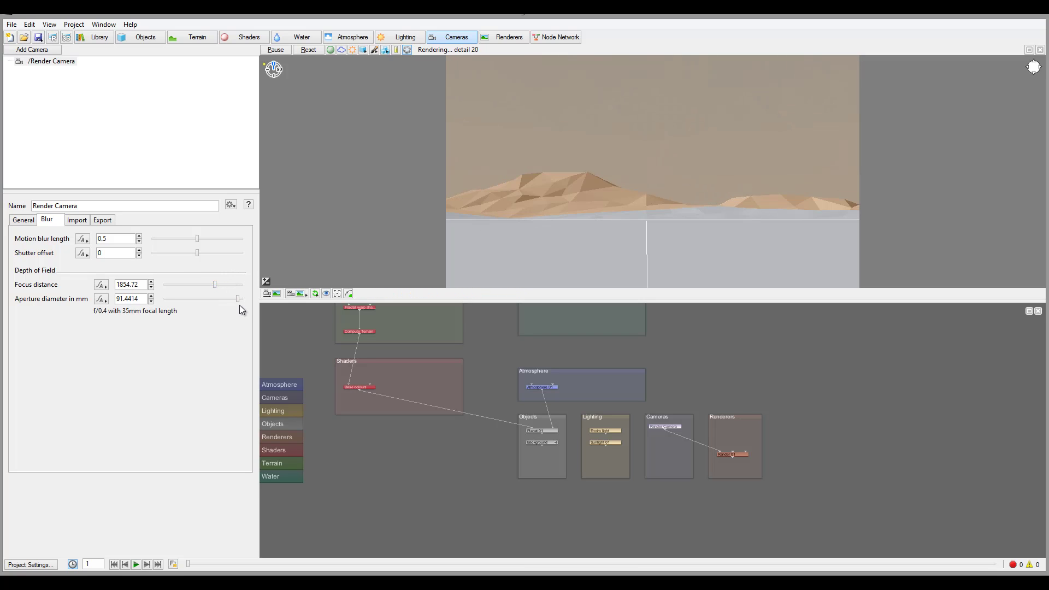
Step: Try a small aperture diameter of 0.878906 mm, and set the render camera's aperture diameter to 81 mm
drag(237, 300, 173, 299)
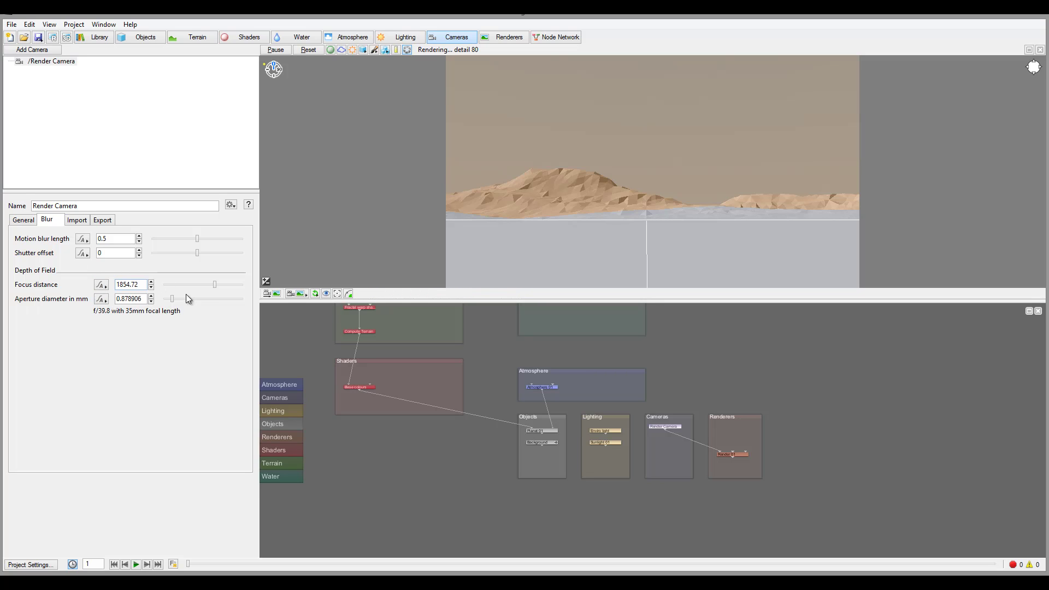
drag(171, 302, 239, 306)
drag(235, 305, 233, 305)
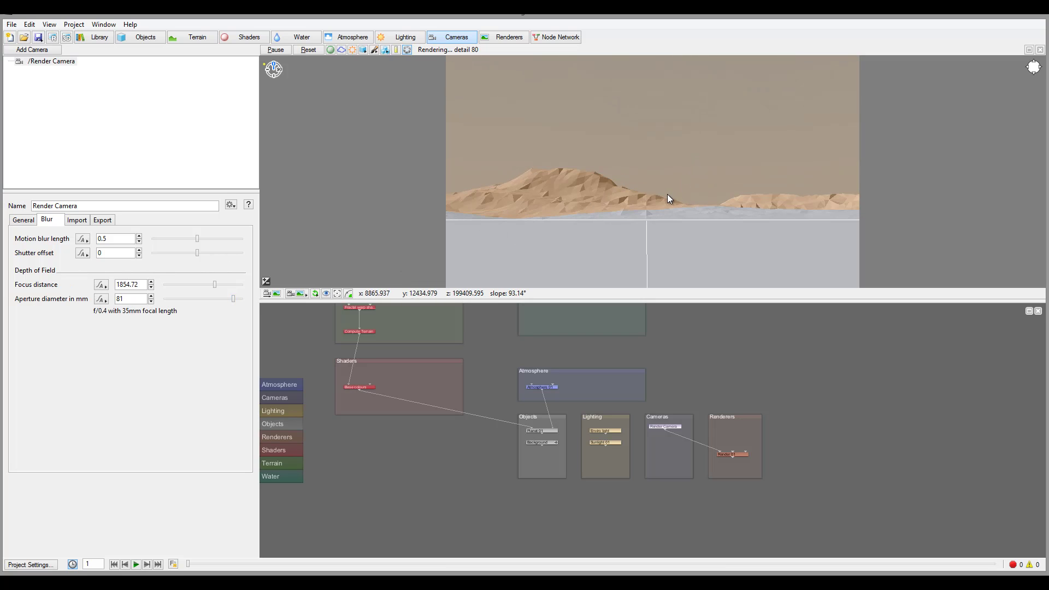
Step: Review the render camera's import and export options, and return to its blur settings
click(76, 220)
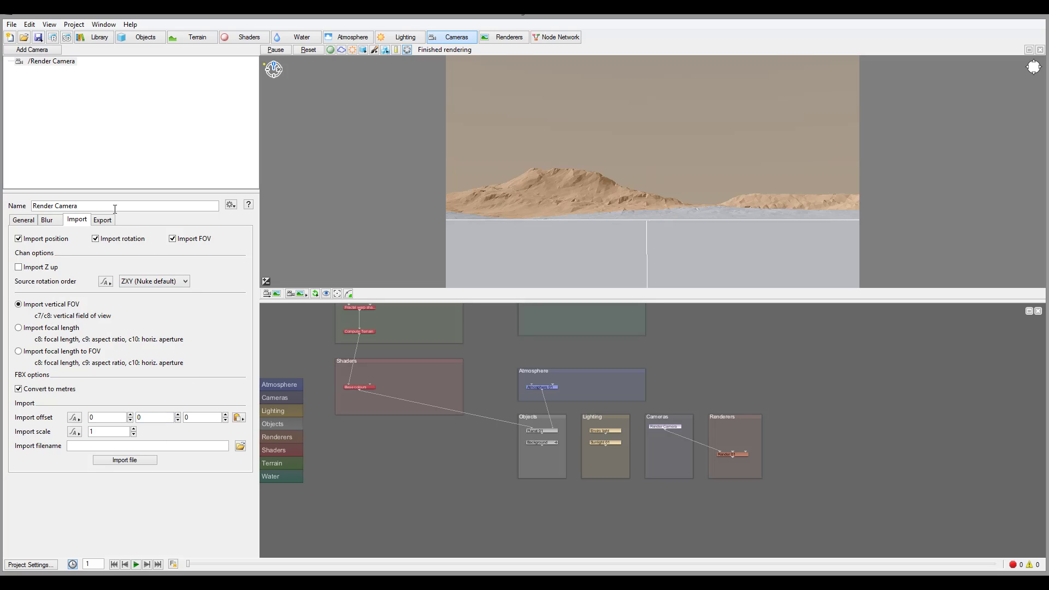
click(103, 220)
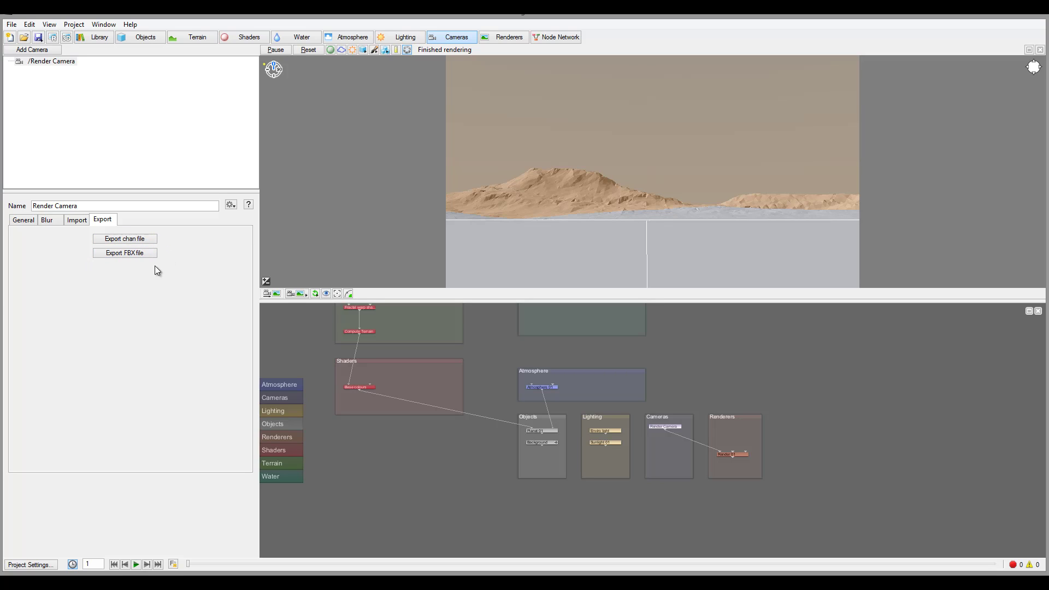
click(77, 220)
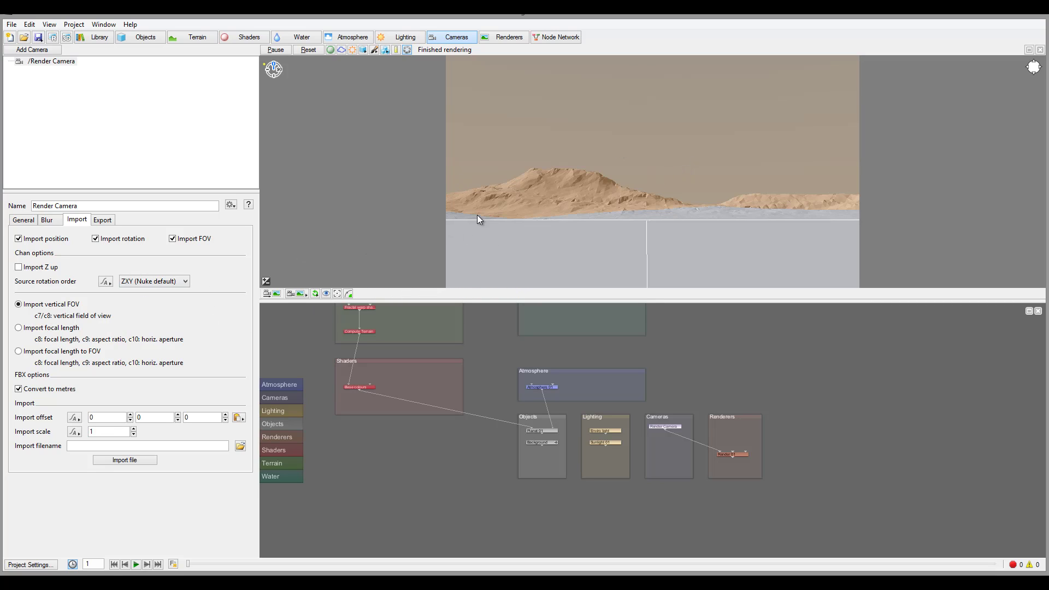
click(47, 220)
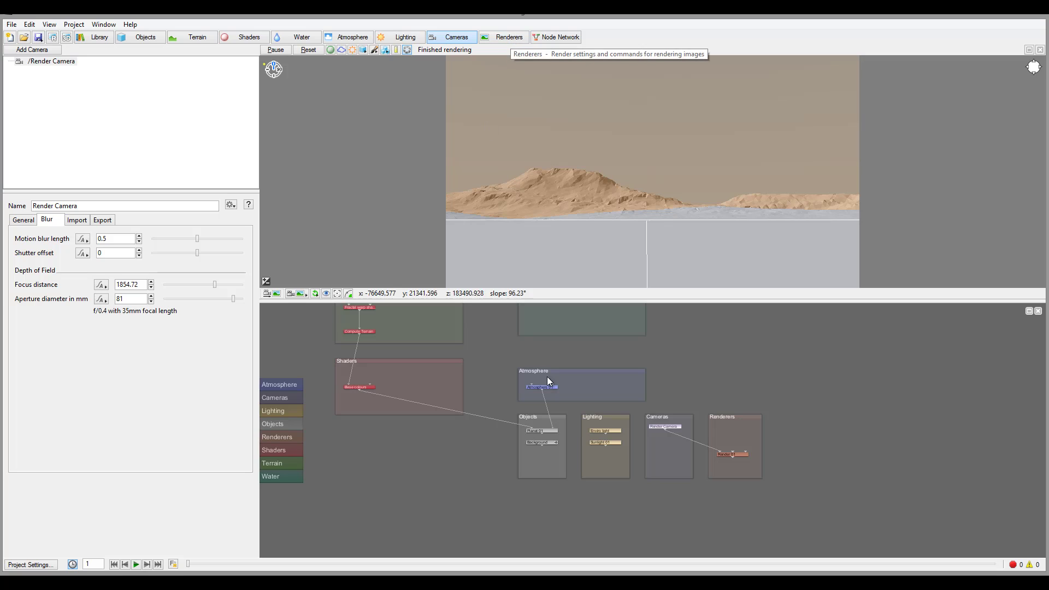
Step: Move the Render 01 node up in the Renderers group, roughly level with the Render Camera node
click(662, 425)
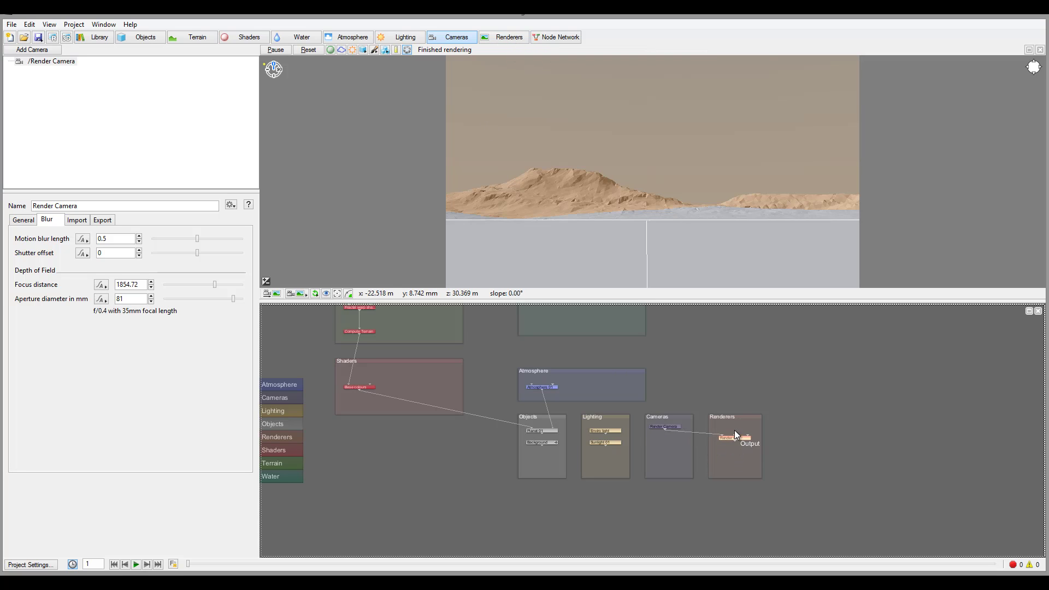
drag(735, 434, 733, 436)
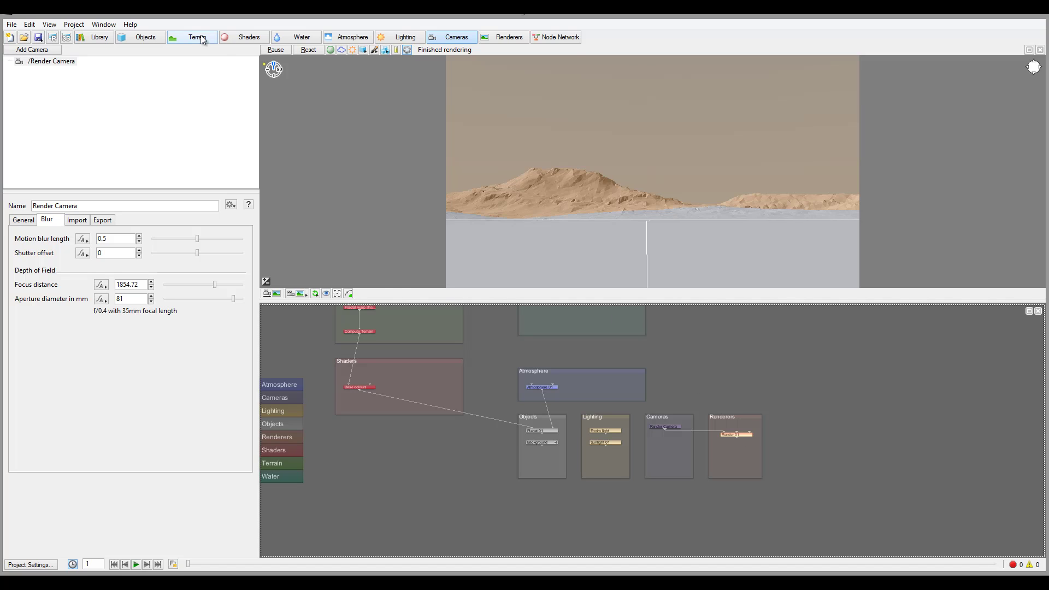
Step: Add a second renderer and connect its camera input to the Render Camera node
click(503, 37)
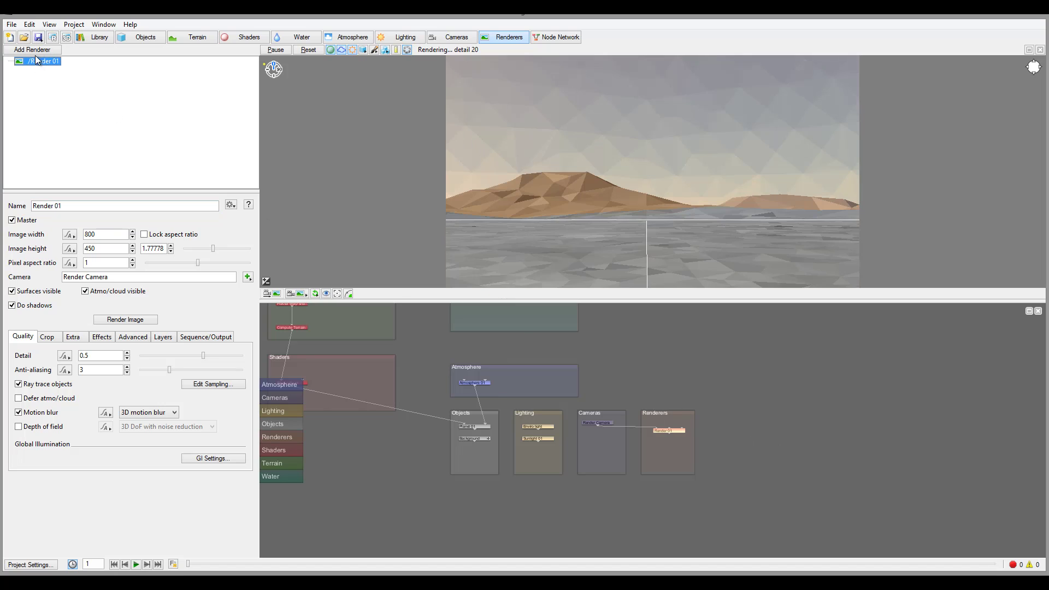
click(37, 50)
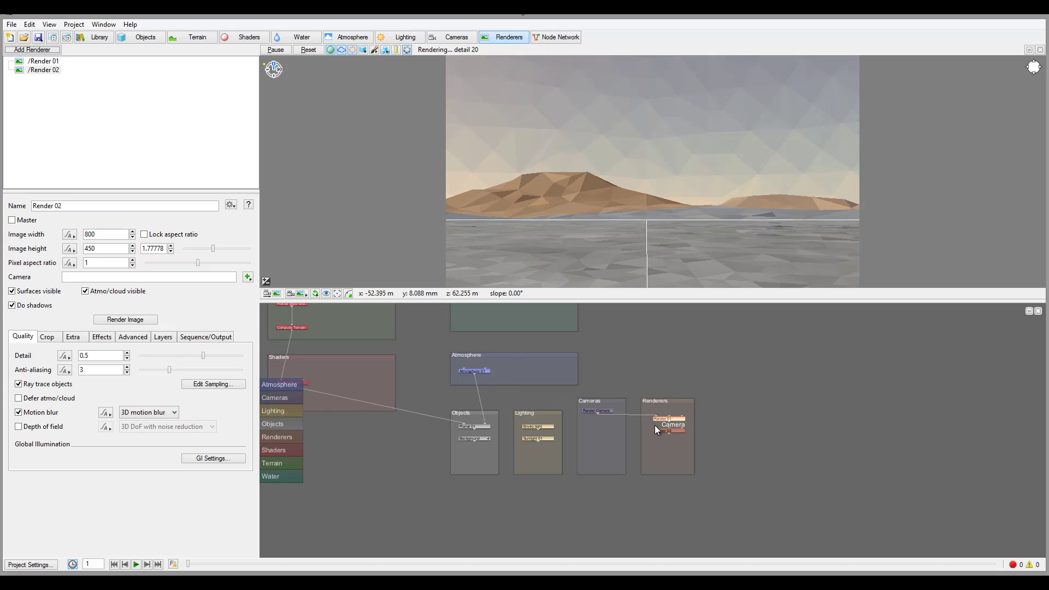
drag(658, 432, 599, 413)
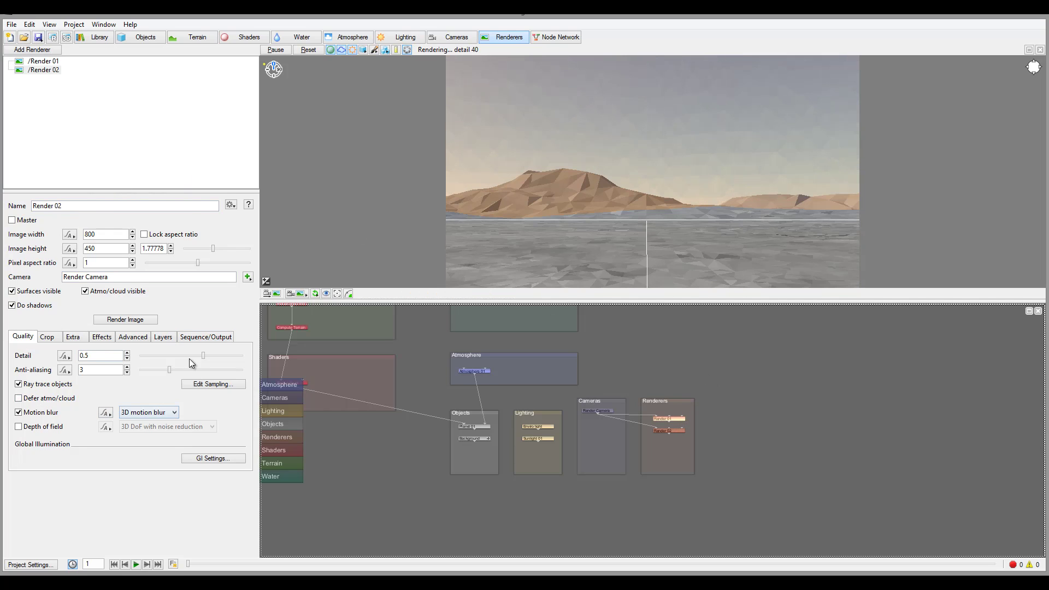
Step: Set Render 02's detail to 0.19, lock its aspect ratio and set its image width to 500
drag(202, 355, 166, 356)
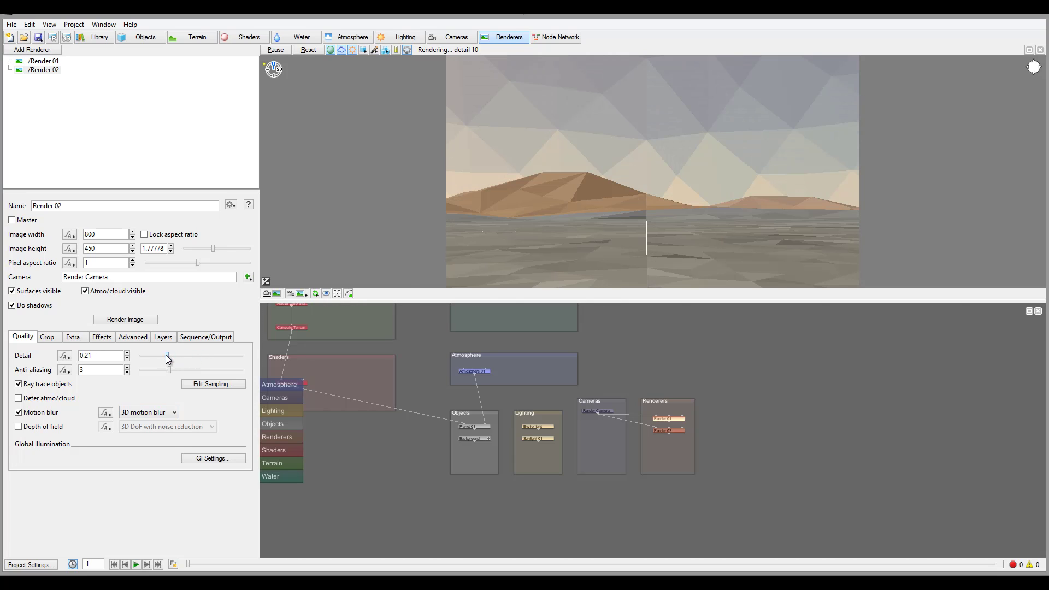
click(145, 234)
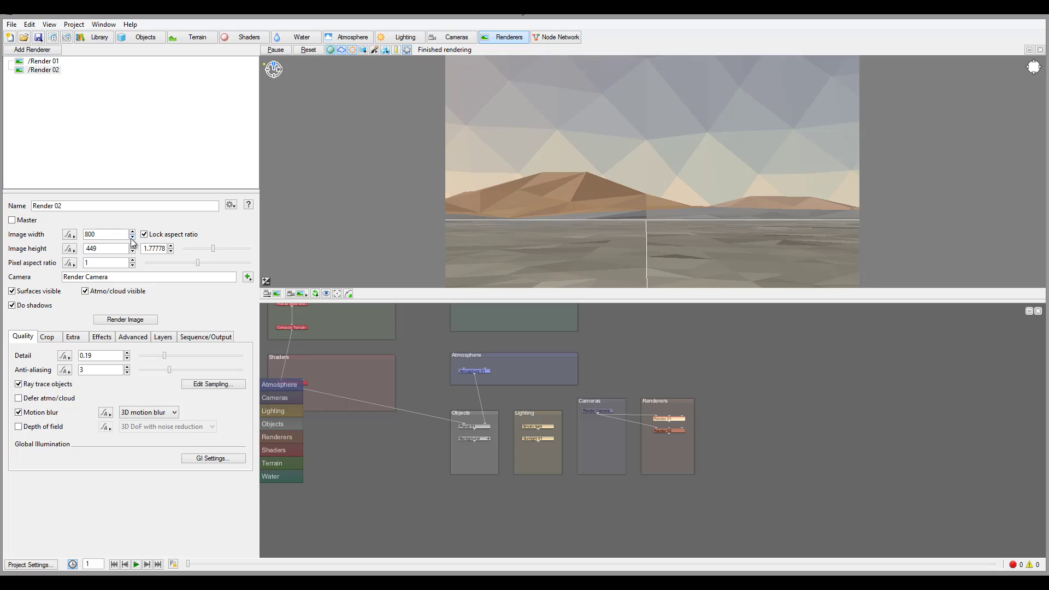
click(132, 251)
click(132, 251)
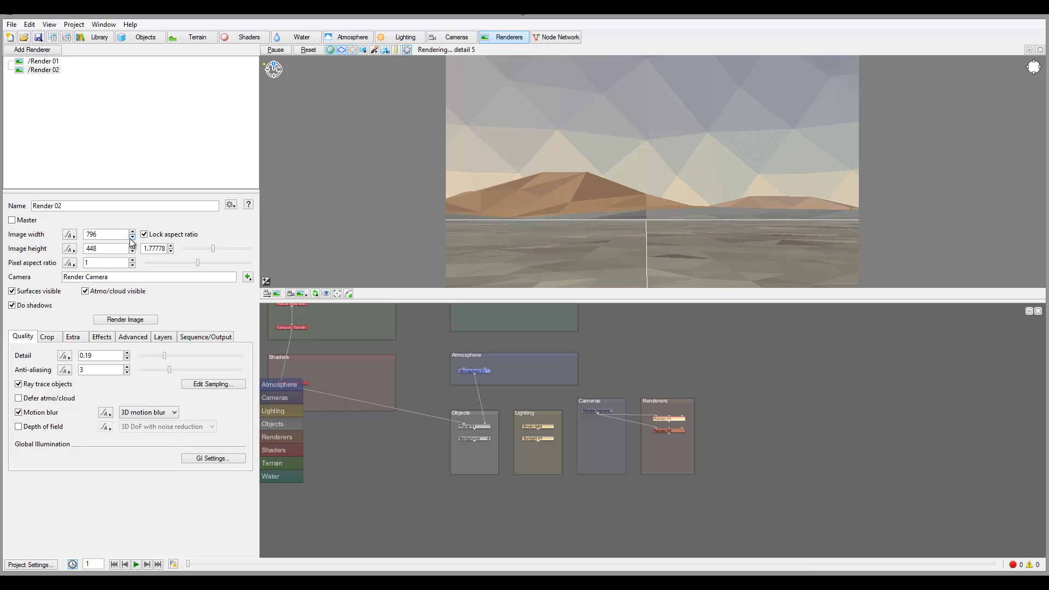
key(shift+Tab)
text(500)
key(Return)
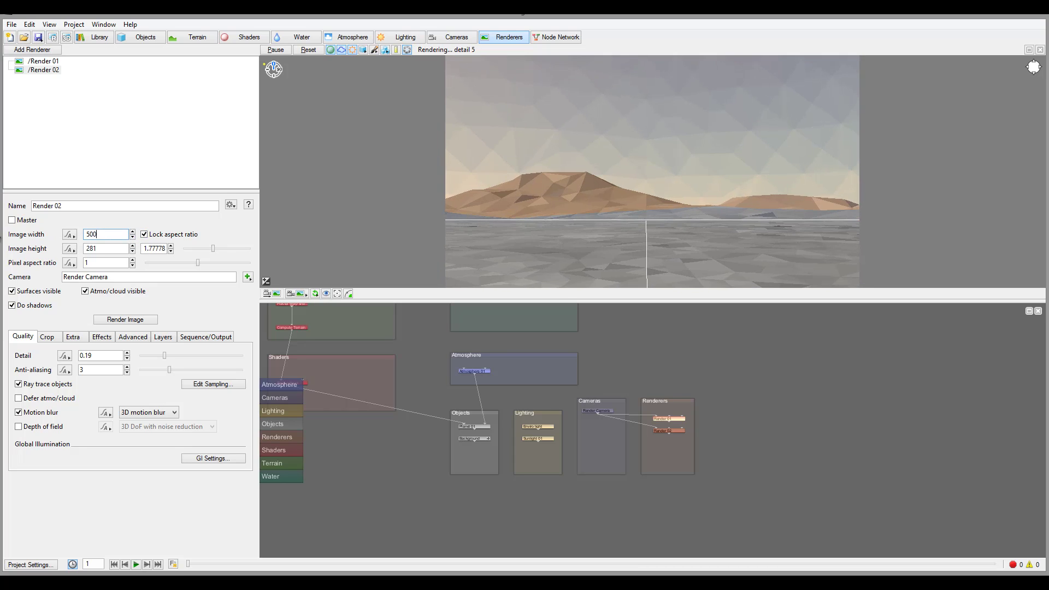
Step: Render a test image with Render 02 and close the render view
click(52, 71)
click(52, 37)
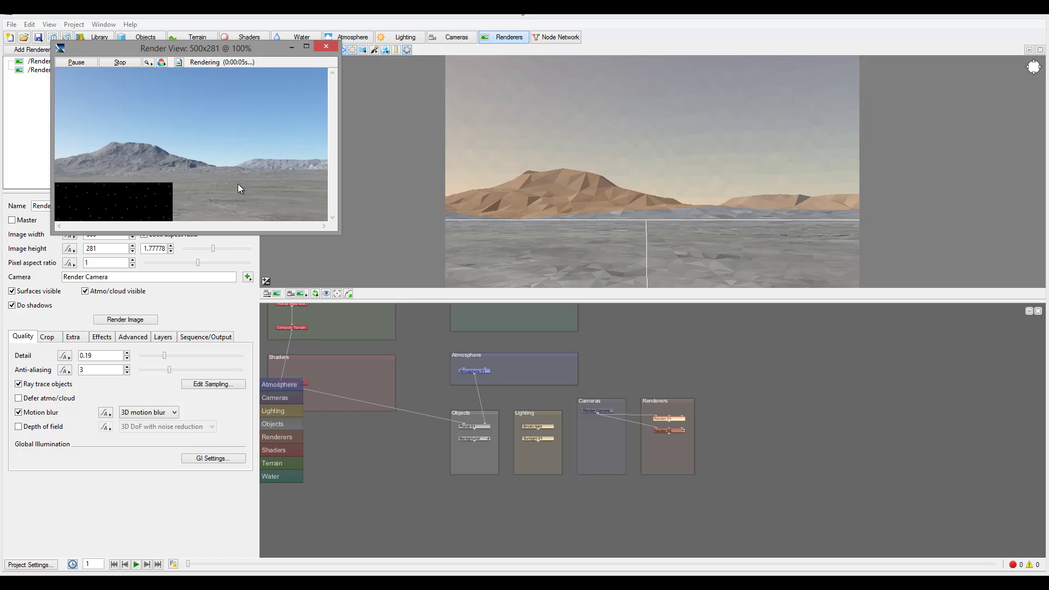
click(326, 51)
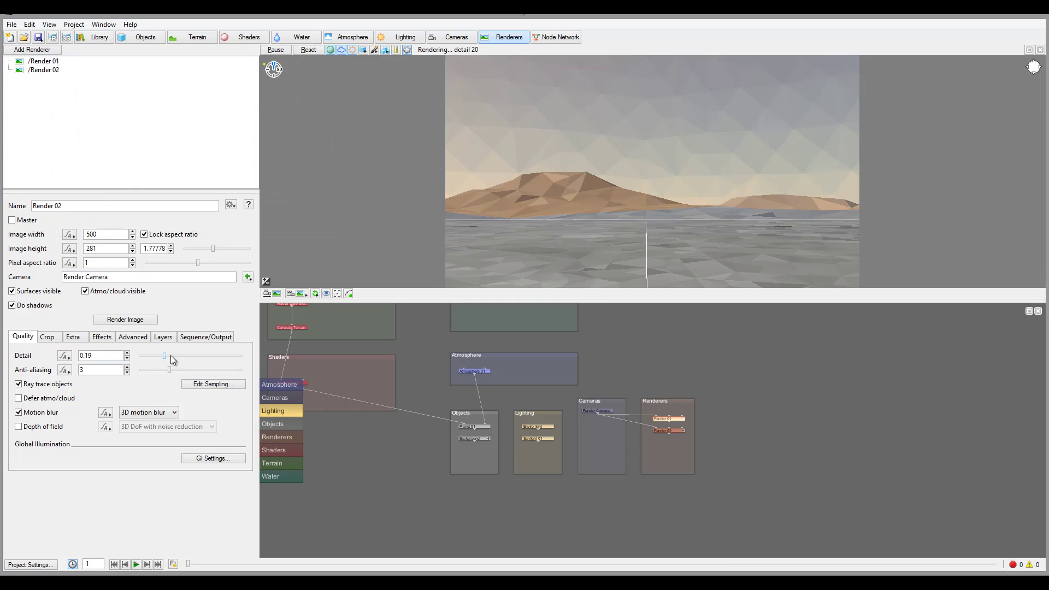
Step: Set Render 02's detail to 0.595 and its image width to 900
click(662, 431)
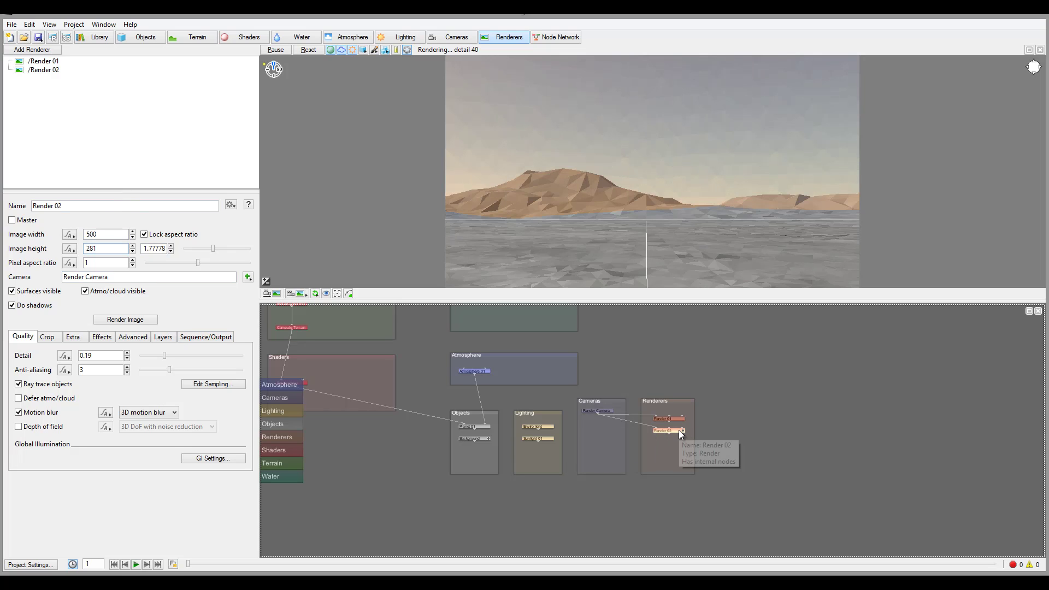
click(45, 70)
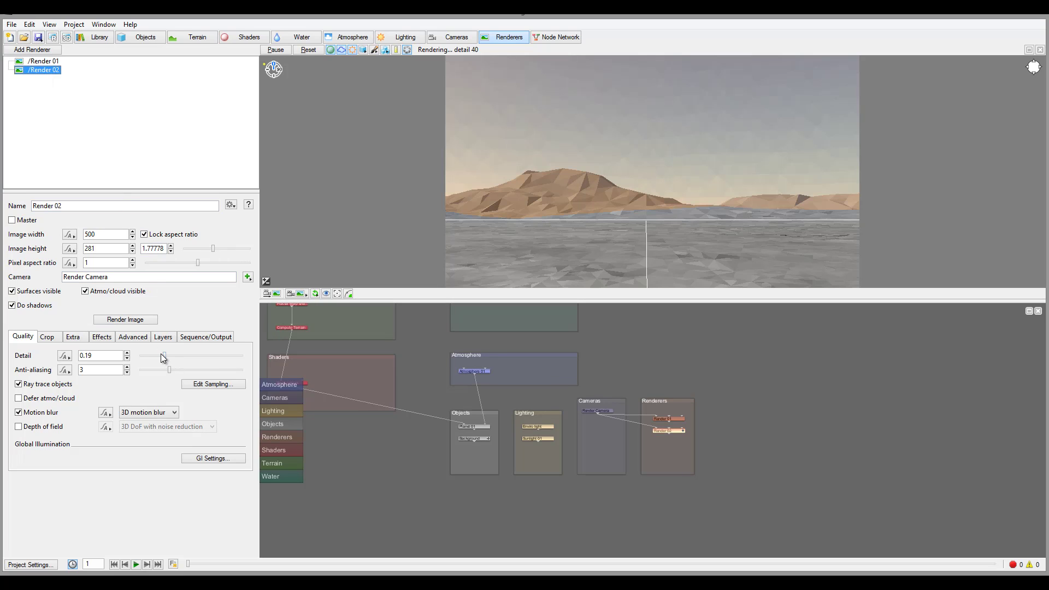
drag(160, 355, 216, 357)
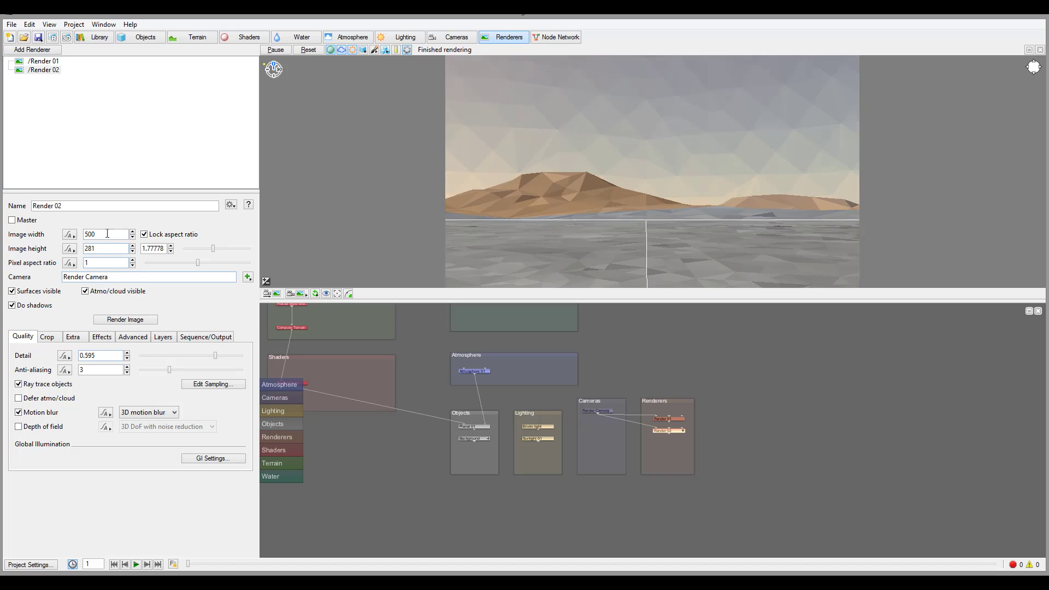
double_click(105, 234)
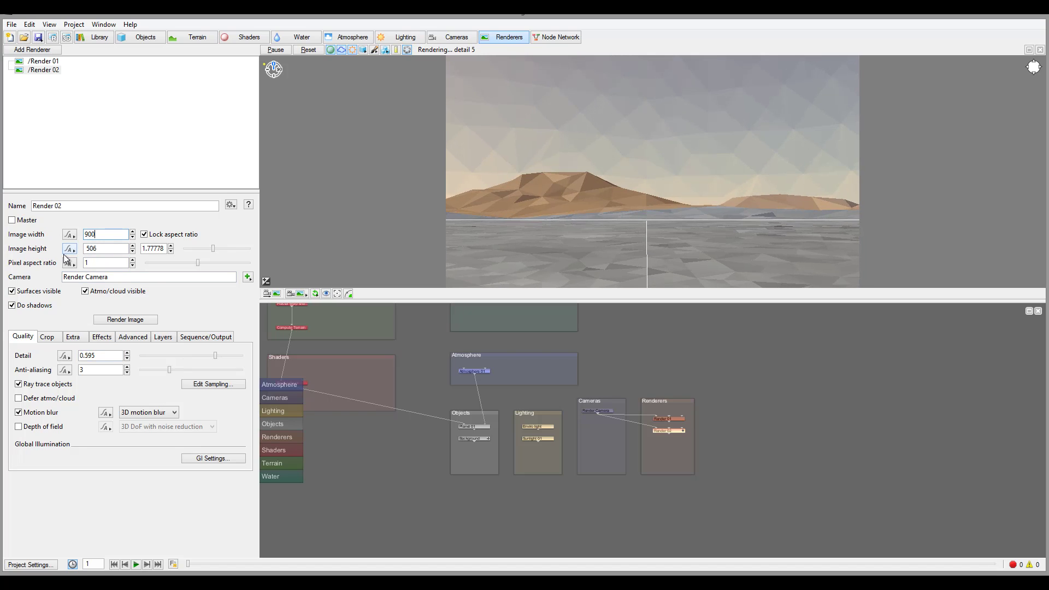
text(900)
click(49, 71)
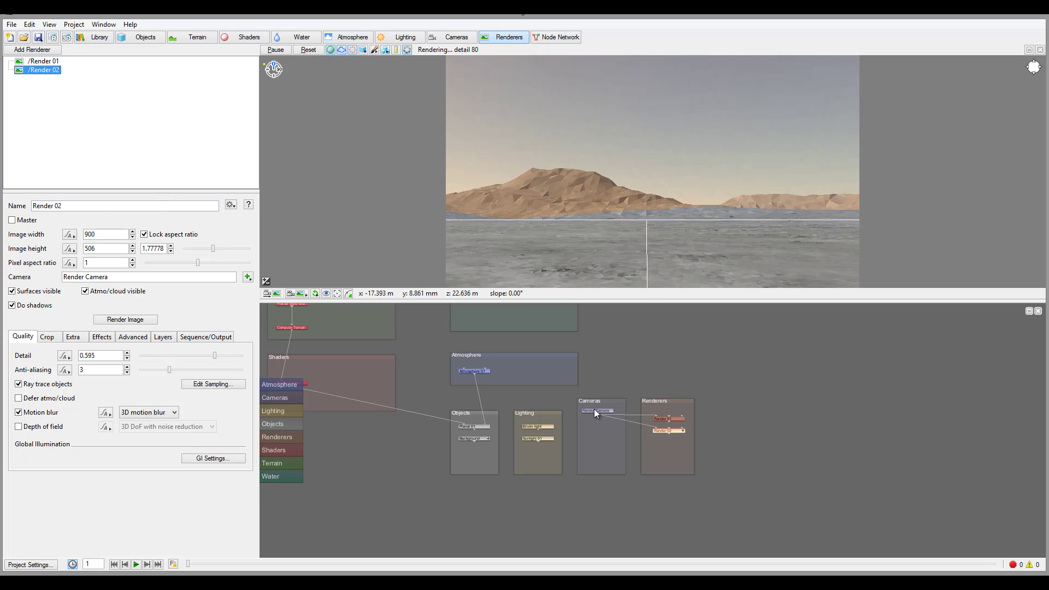
Step: Move both renderer nodes lower in the Renderers group of the node network
drag(595, 409, 683, 432)
click(609, 411)
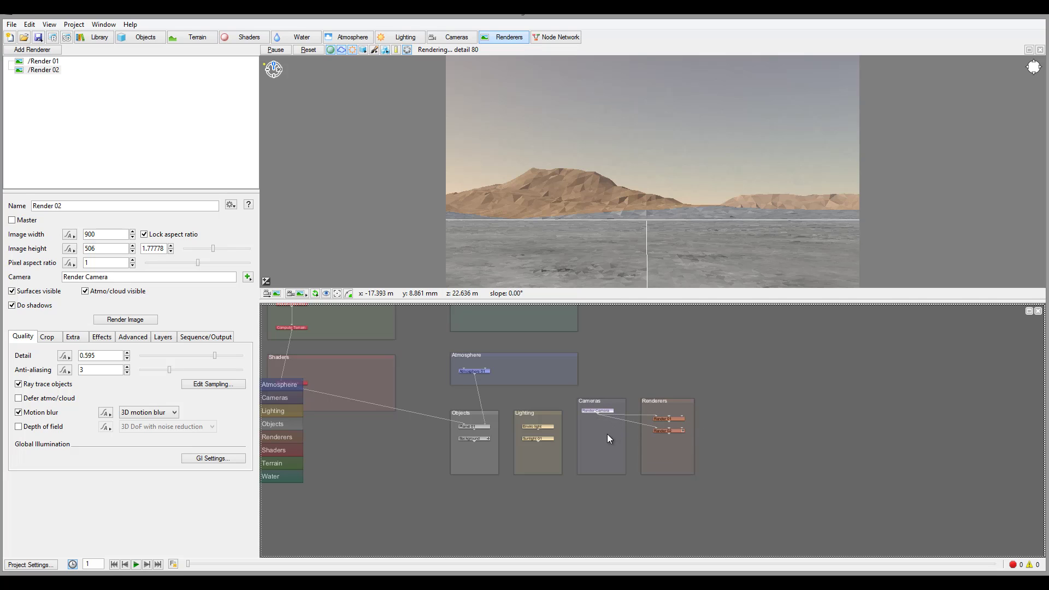
drag(671, 431, 679, 458)
drag(677, 418, 681, 437)
Step: Add a second camera and connect it to Render 01's camera input in place of the Render Camera
click(453, 37)
click(36, 49)
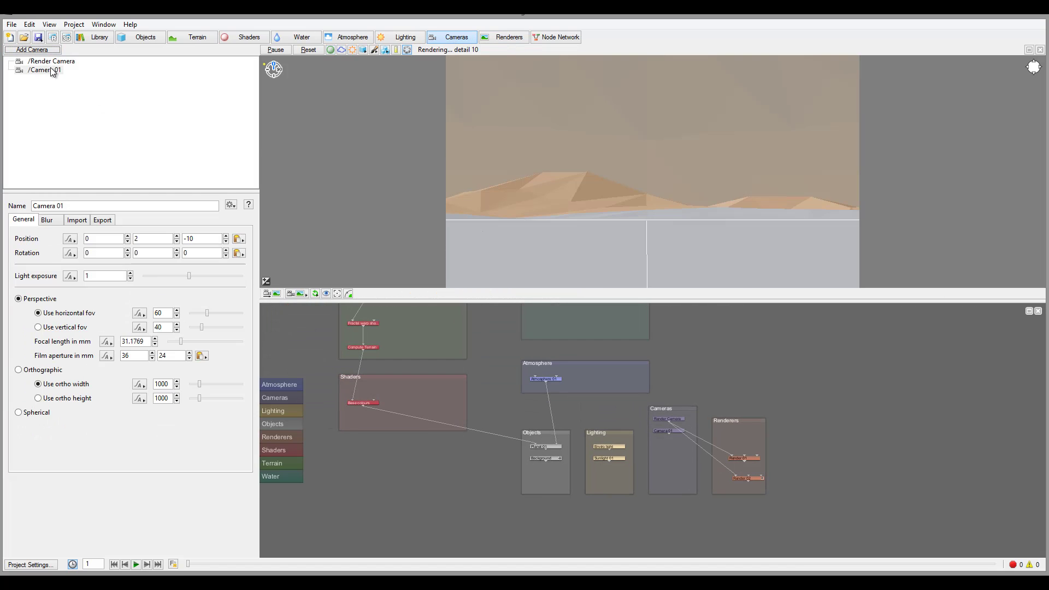
click(667, 431)
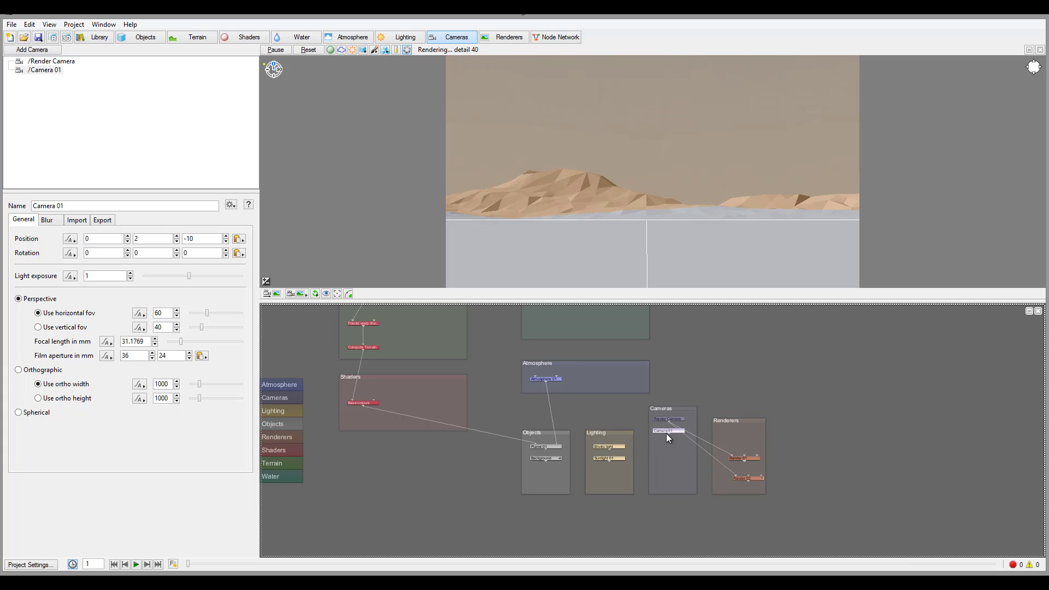
drag(716, 457, 731, 455)
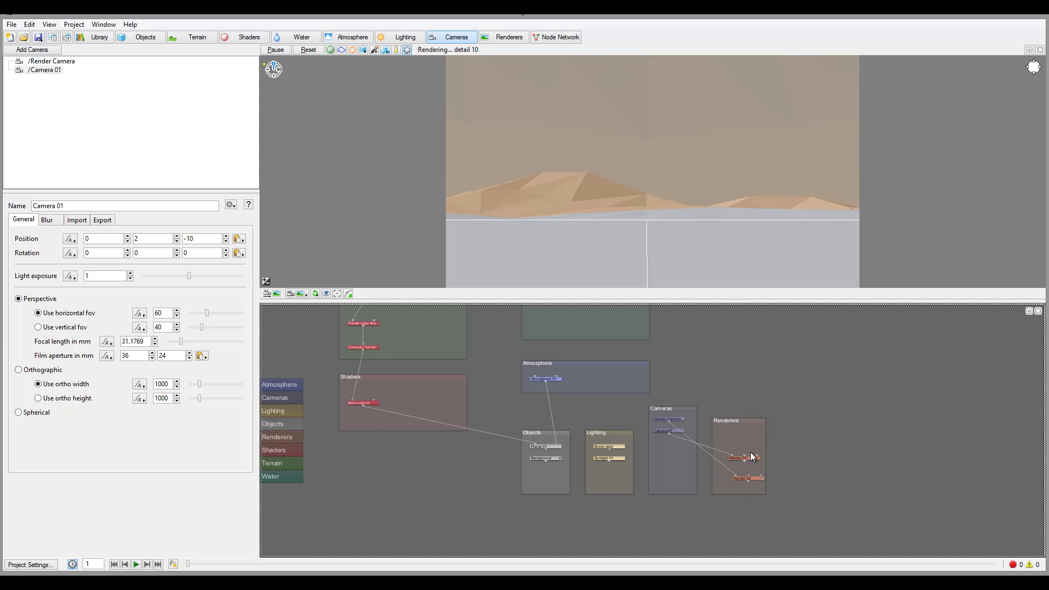
Step: Move the Camera 01 node down in the Cameras group and back up beneath the Render Camera node
drag(675, 432, 681, 459)
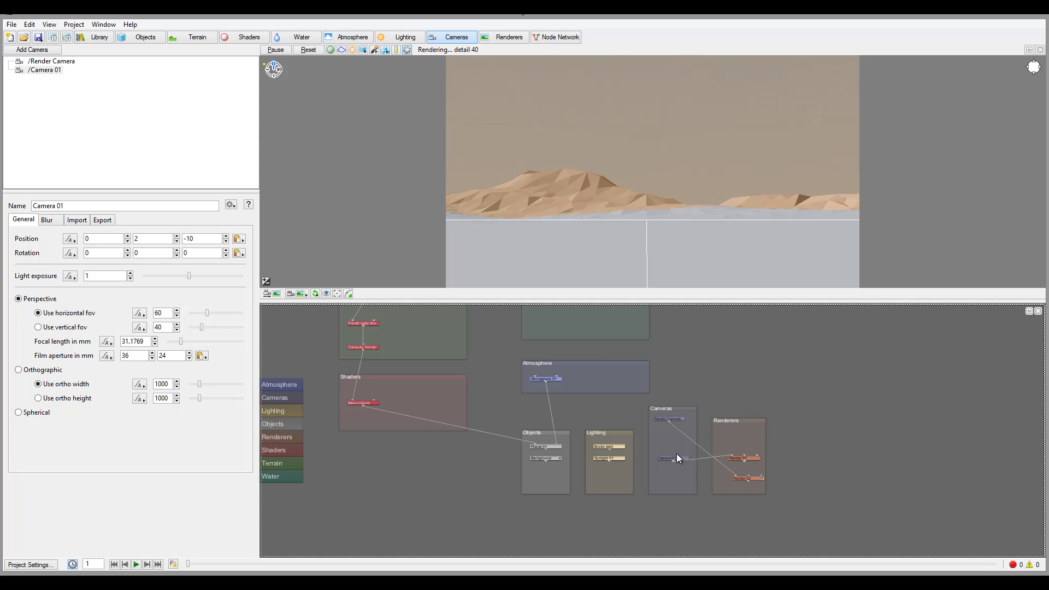
drag(677, 455, 681, 430)
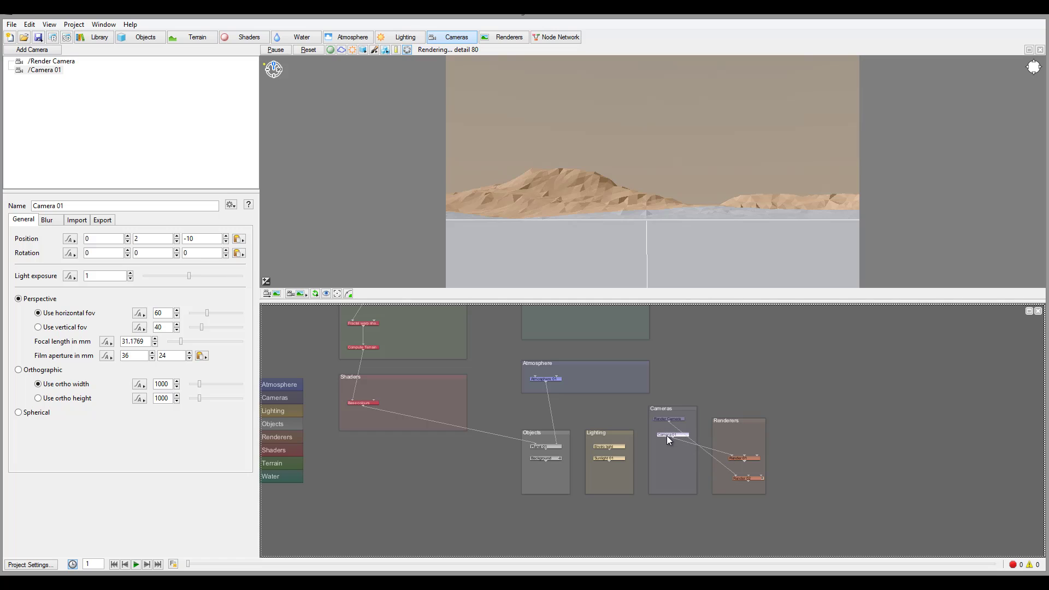
drag(668, 434, 664, 433)
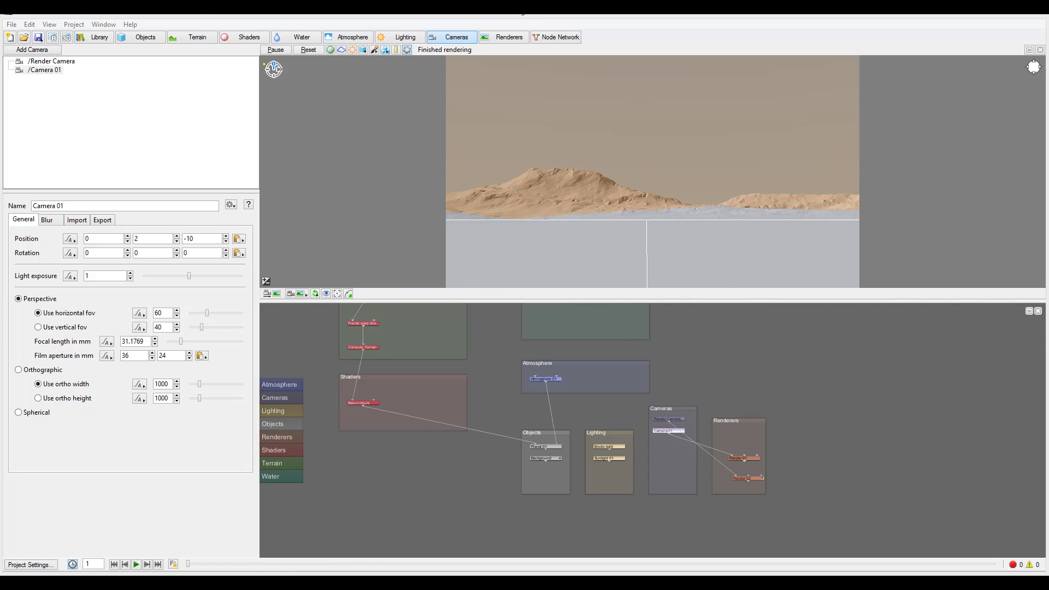
Step: Open Render 01's settings and its pixel aspect ratio for editing
click(503, 37)
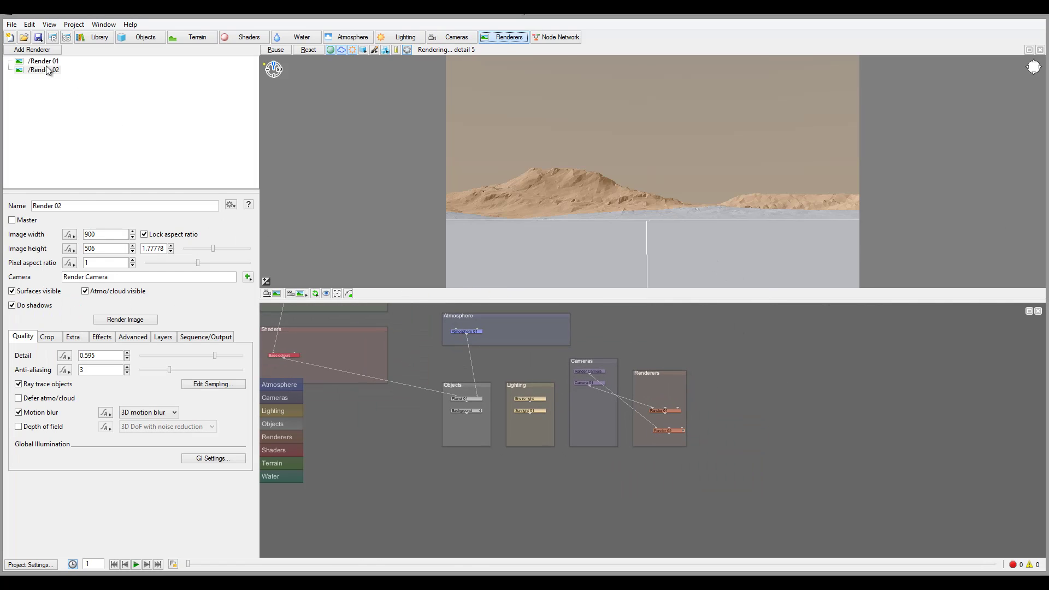
click(46, 62)
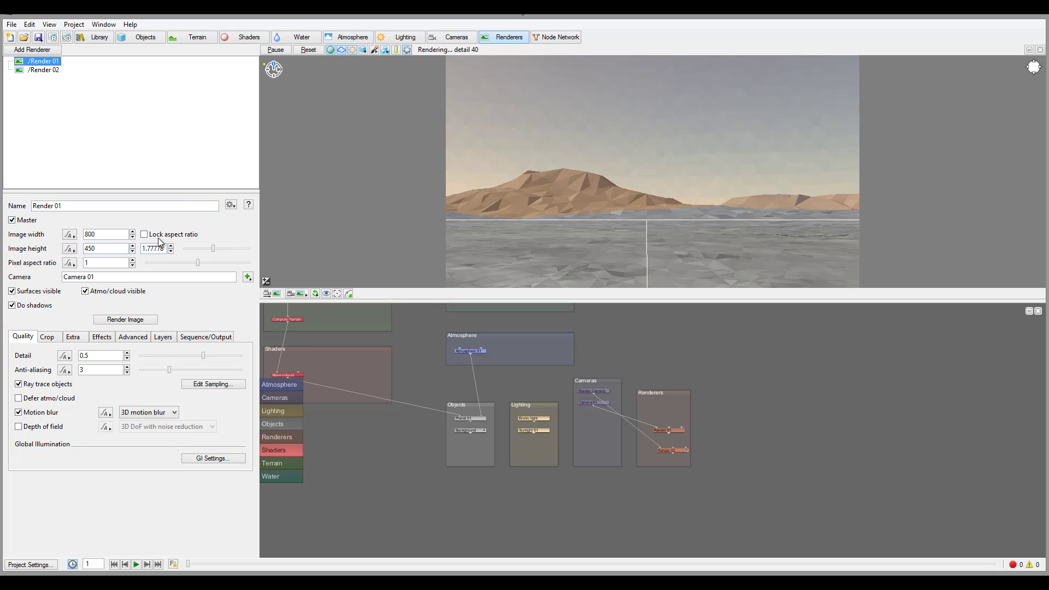
click(107, 263)
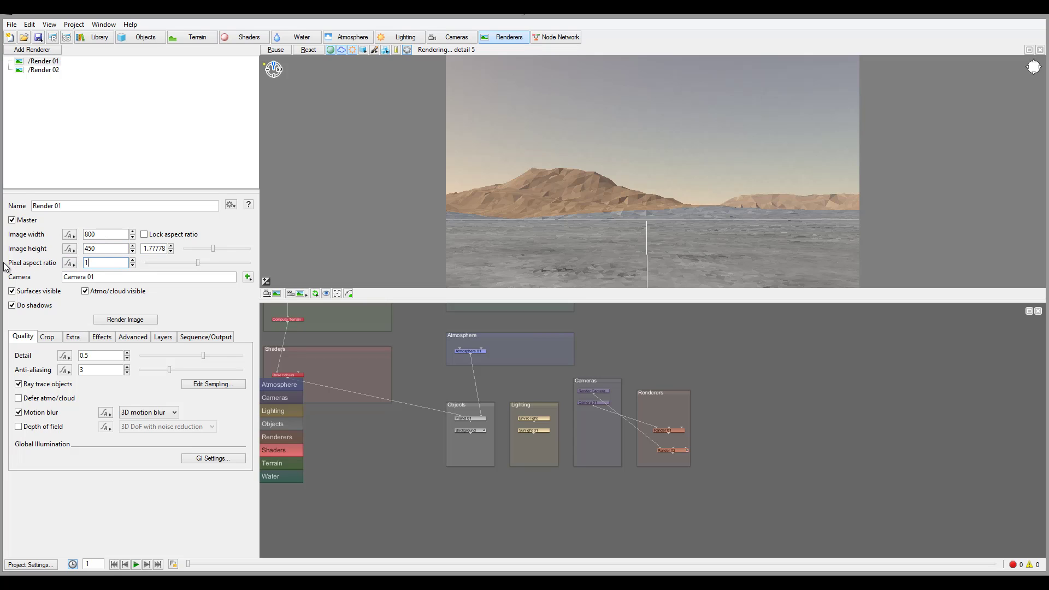
Step: Set Render 01's pixel aspect ratio to 1.8 and assign the Render Camera as its camera
text(.8)
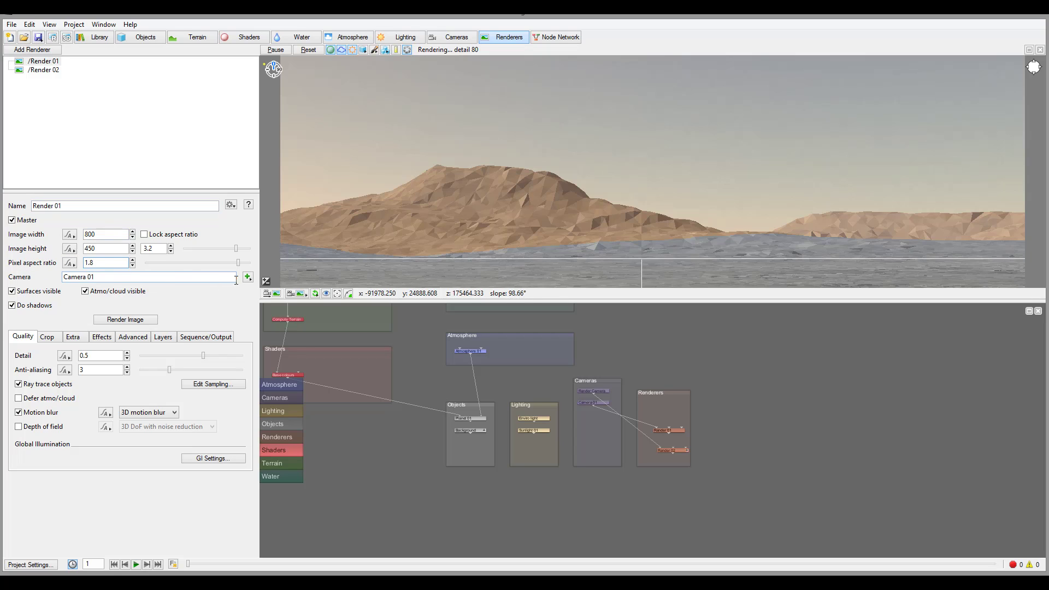
click(252, 280)
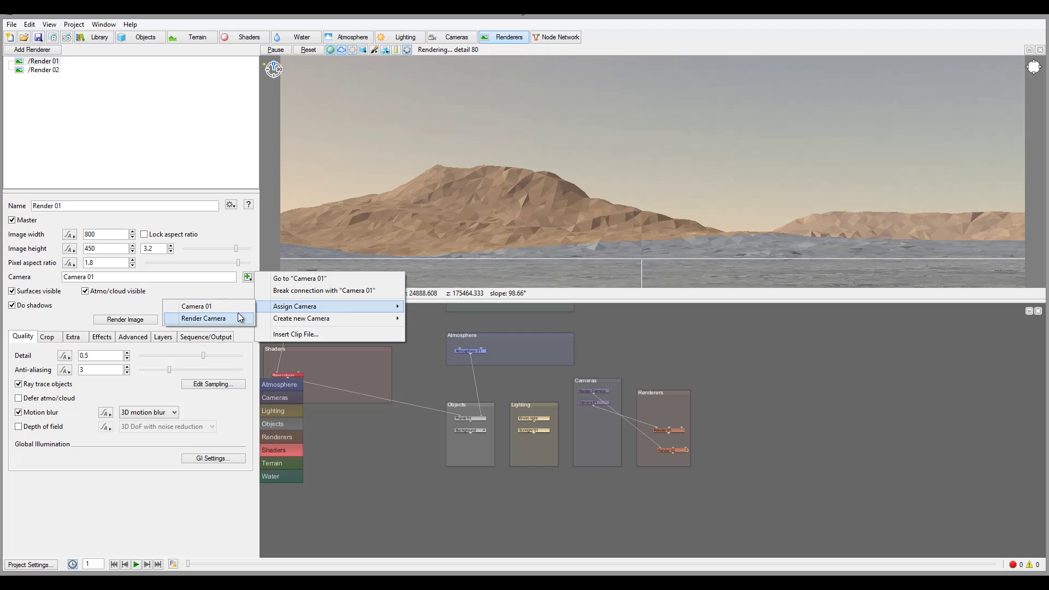
click(238, 317)
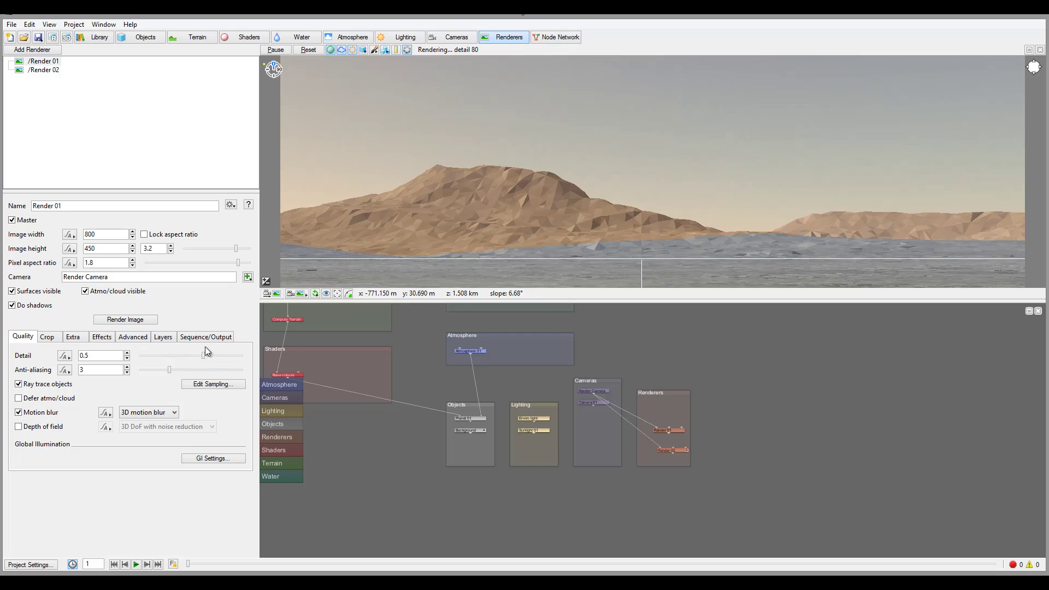
Step: Enable depth of field for Render 01 using the 3D DoF with noise reduction mode
click(20, 427)
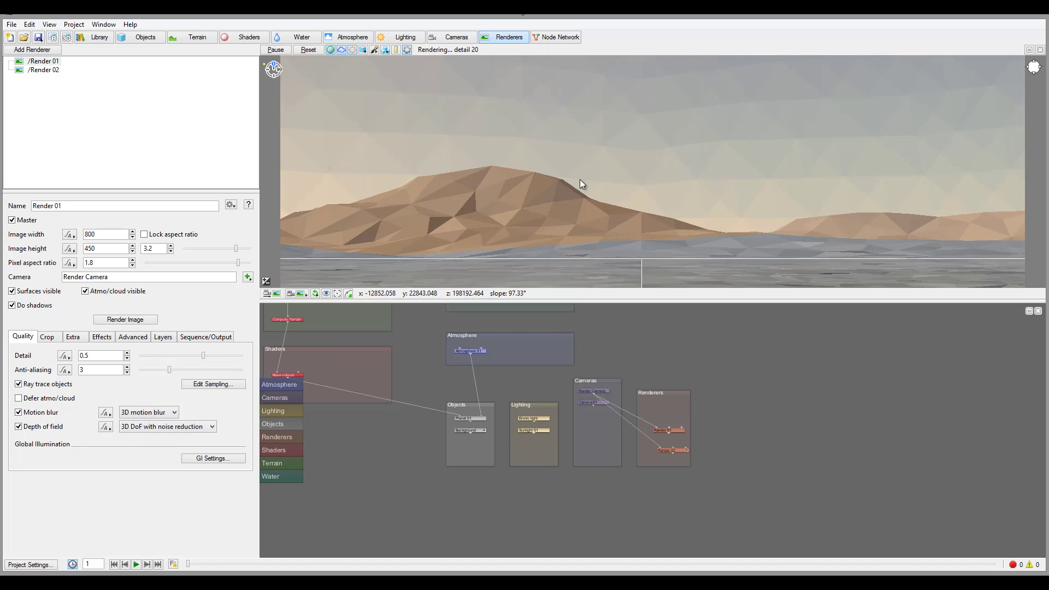
click(209, 429)
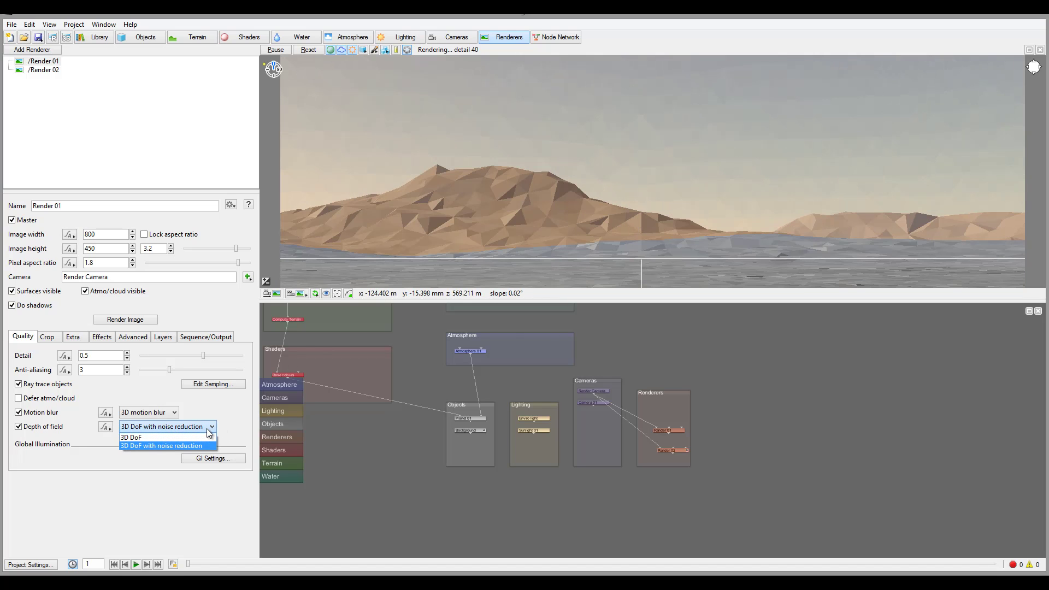
click(178, 445)
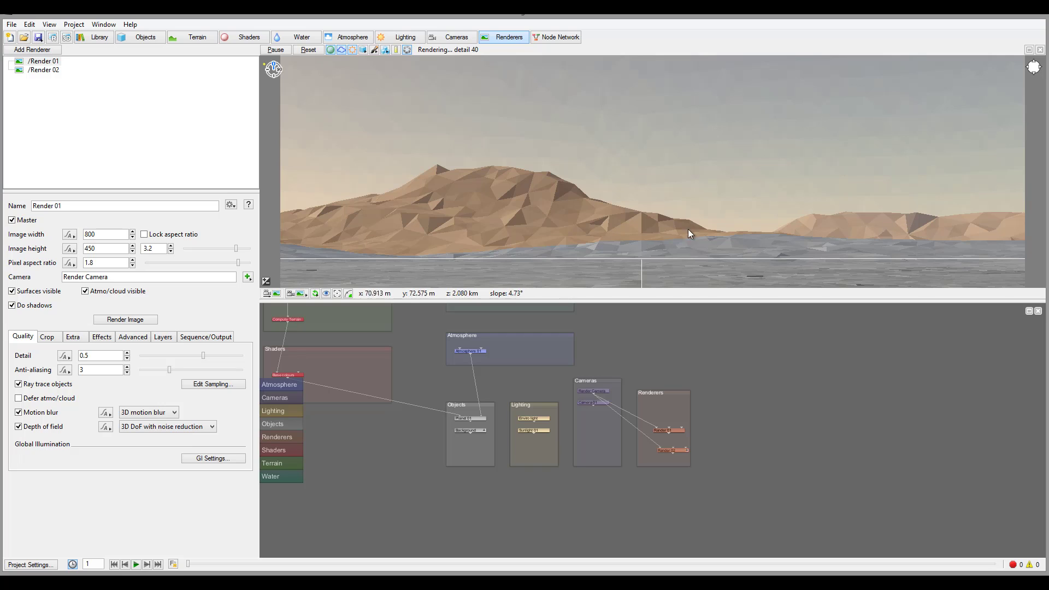
Step: Fit Render 01's crop region around the large mountain, about 0.10 to 0.37 horizontally and 0.16 to 0.62 vertically, and switch cropping off
click(53, 337)
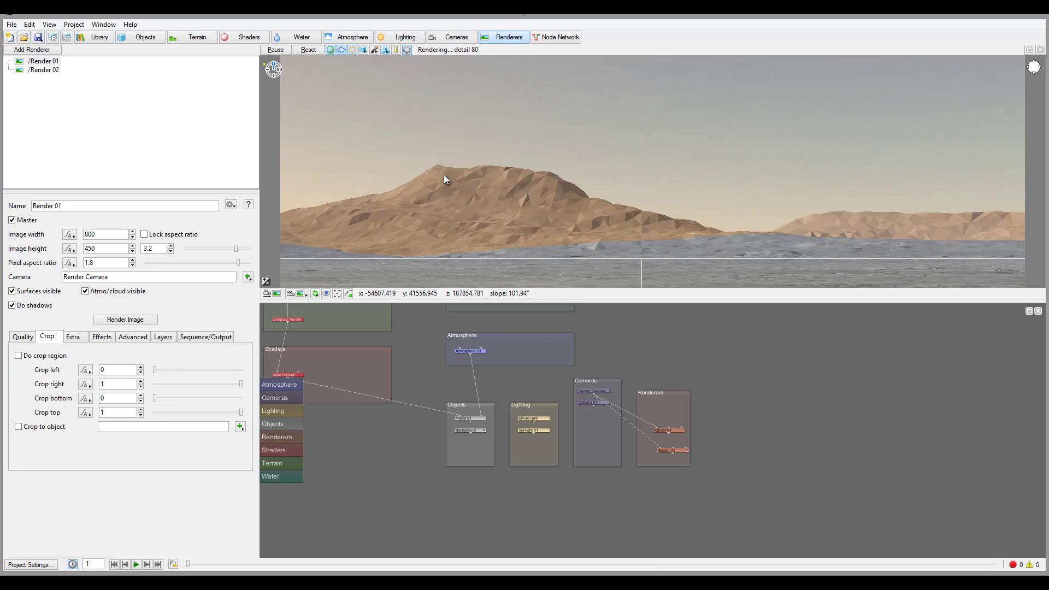
click(20, 356)
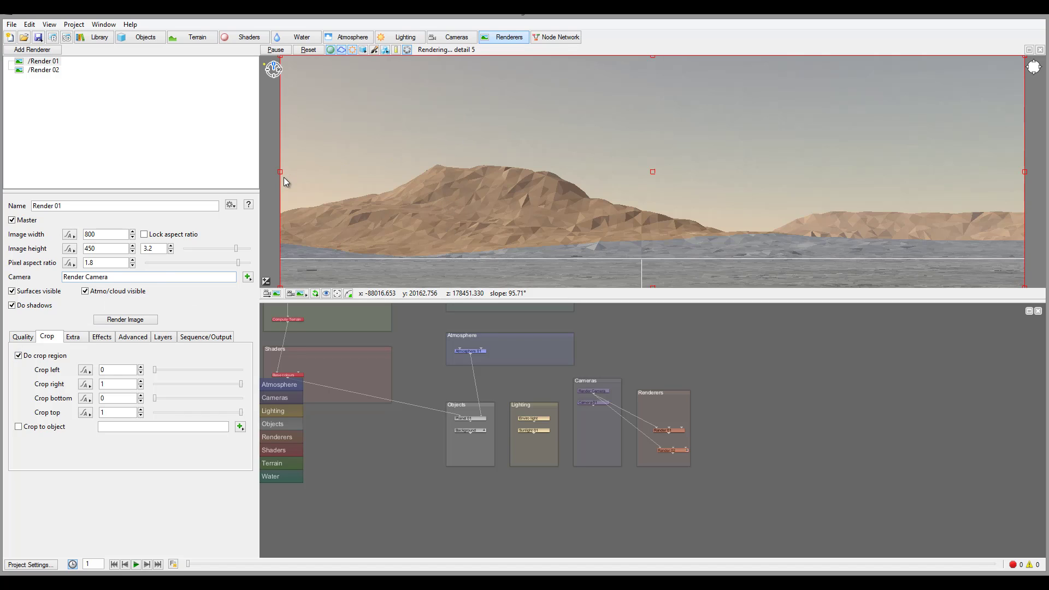
drag(284, 177, 481, 171)
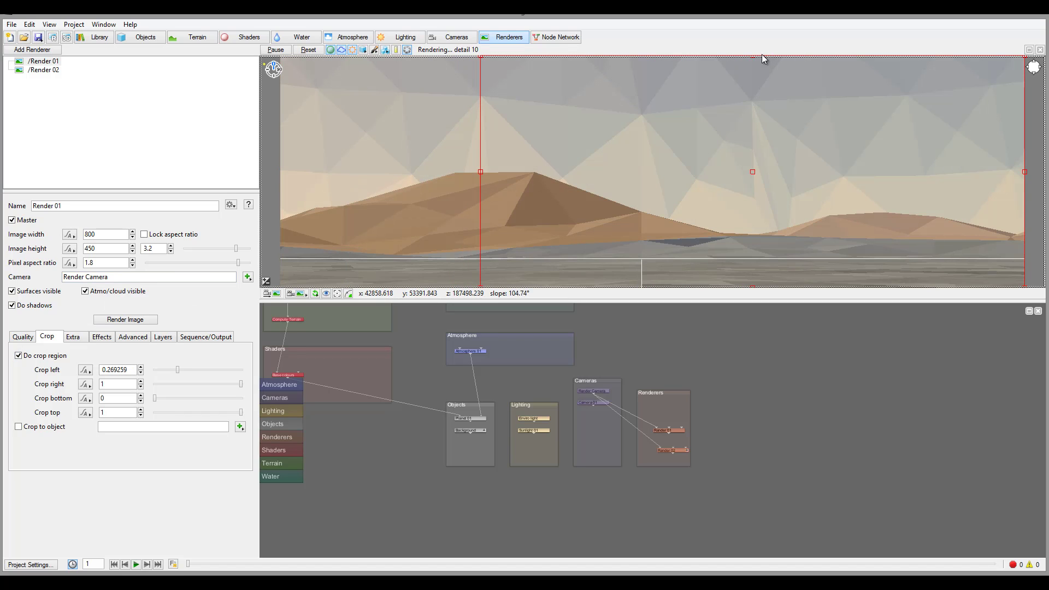
drag(753, 58, 752, 181)
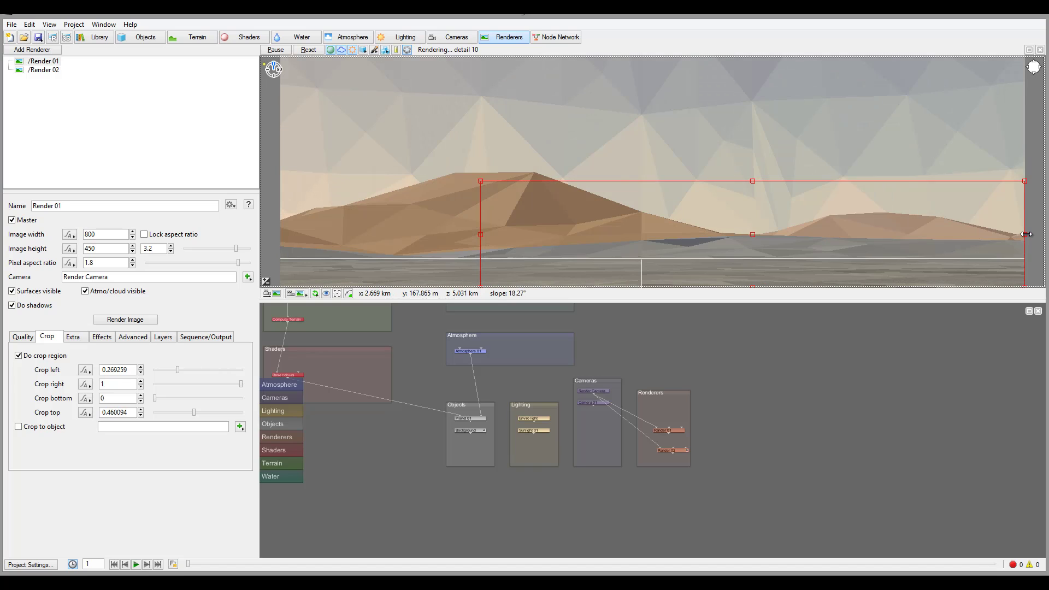
drag(1024, 241, 736, 245)
drag(610, 241, 426, 199)
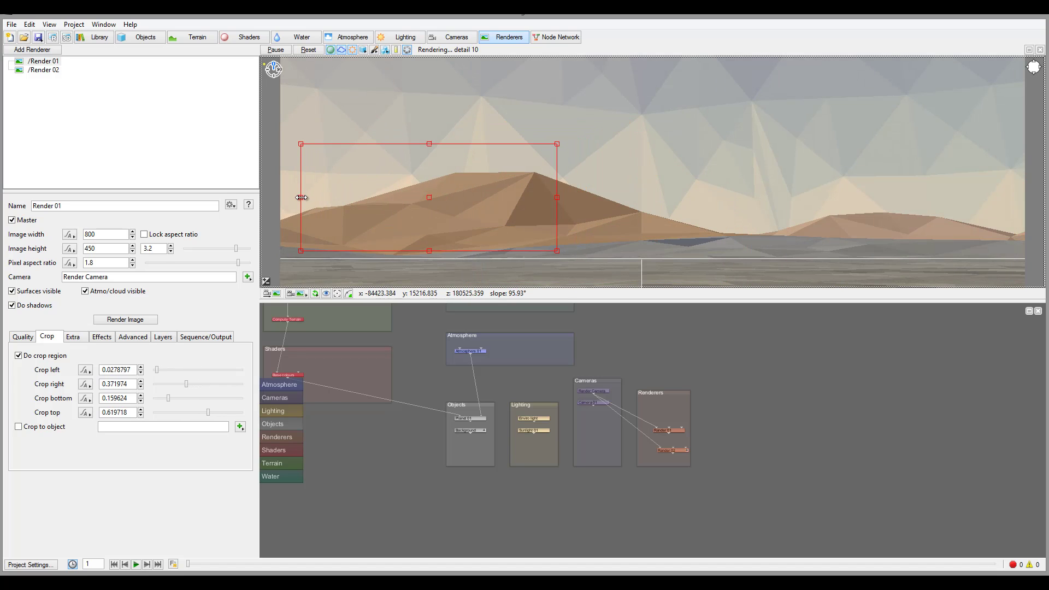
drag(301, 196, 358, 198)
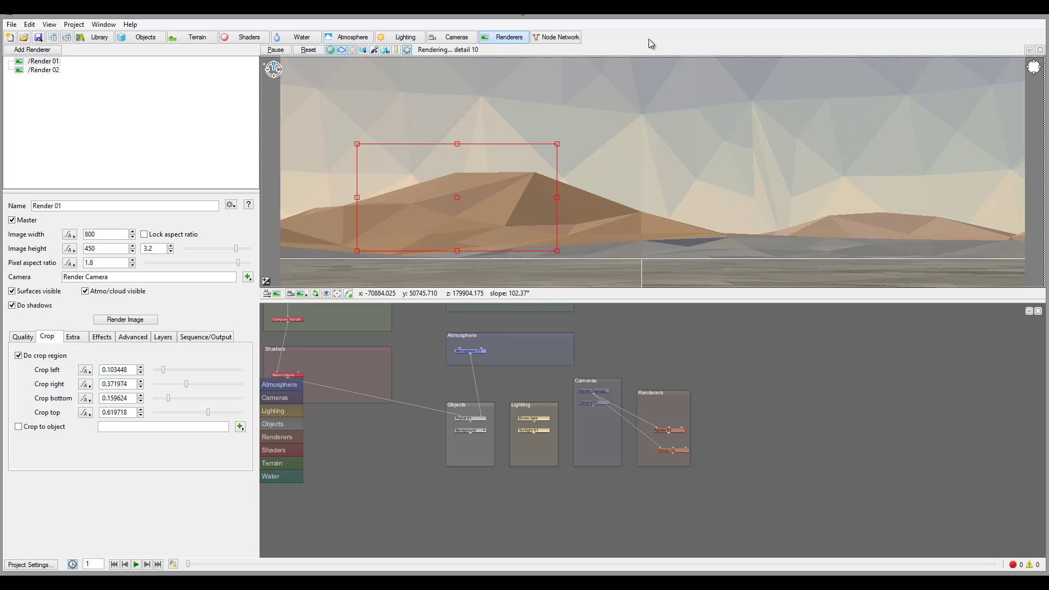
click(19, 355)
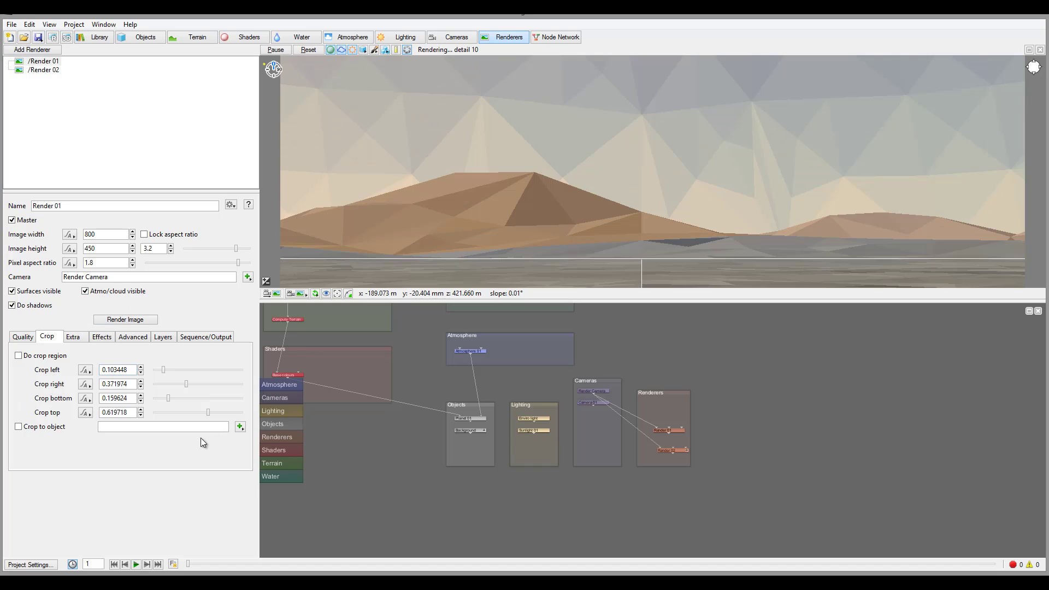
Step: Review Render 01's extra, effects and advanced settings, including the maximum bucket size controls
click(71, 337)
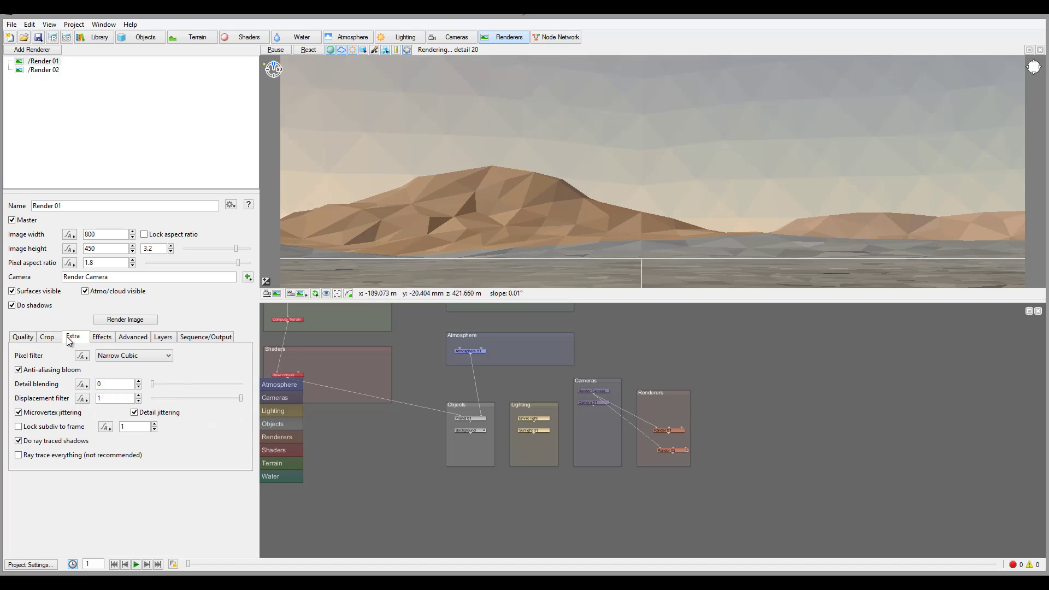
click(47, 337)
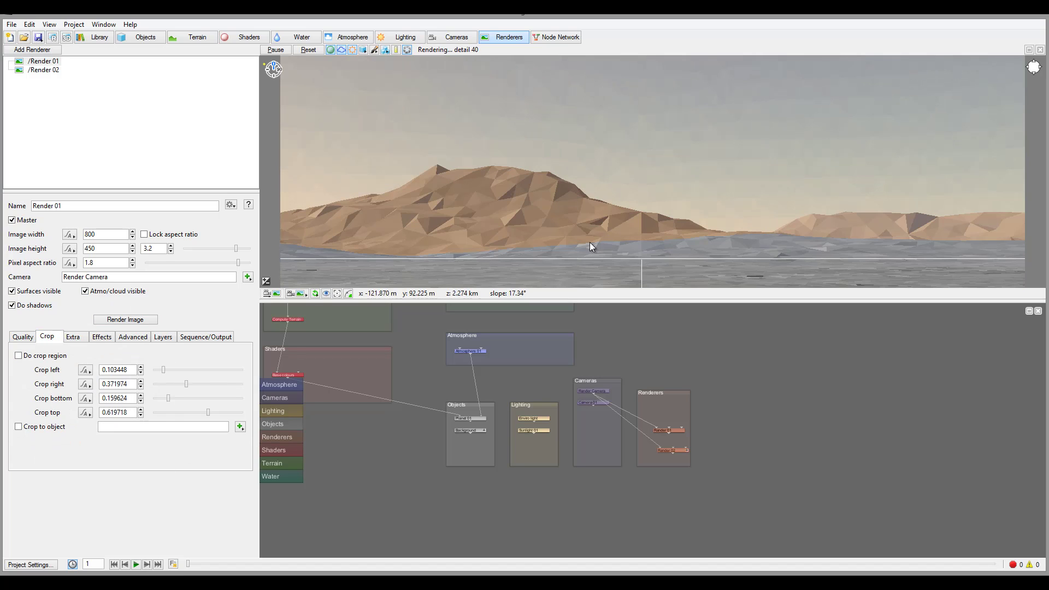
click(77, 337)
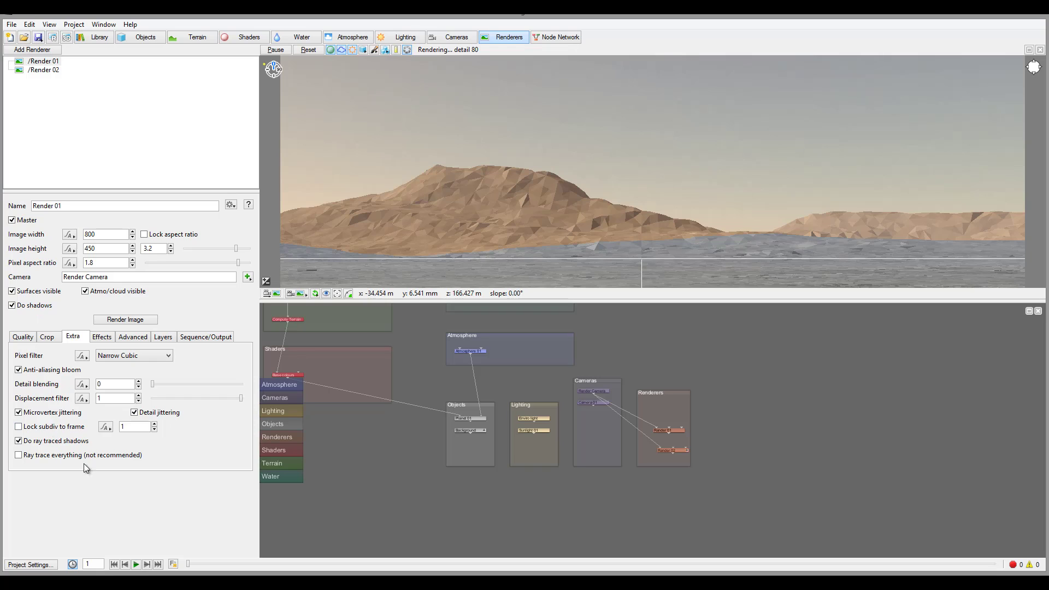
click(102, 338)
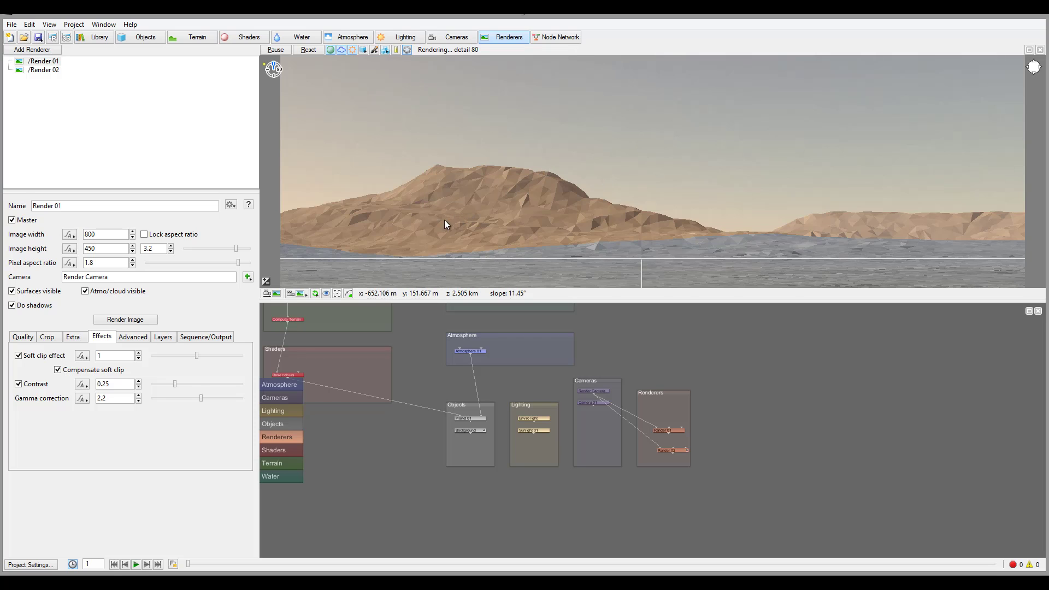
click(132, 337)
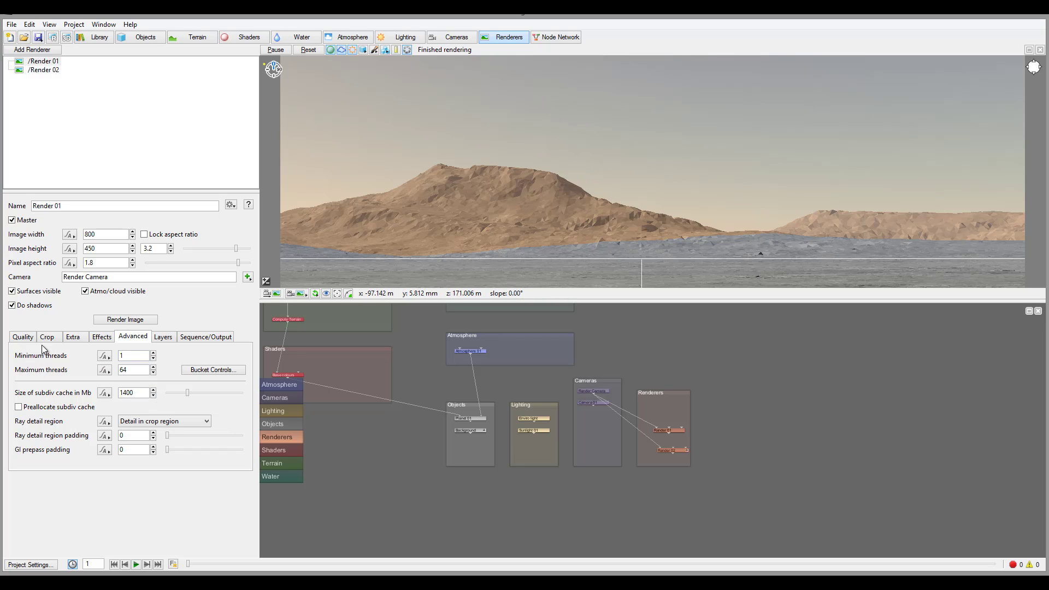
click(97, 338)
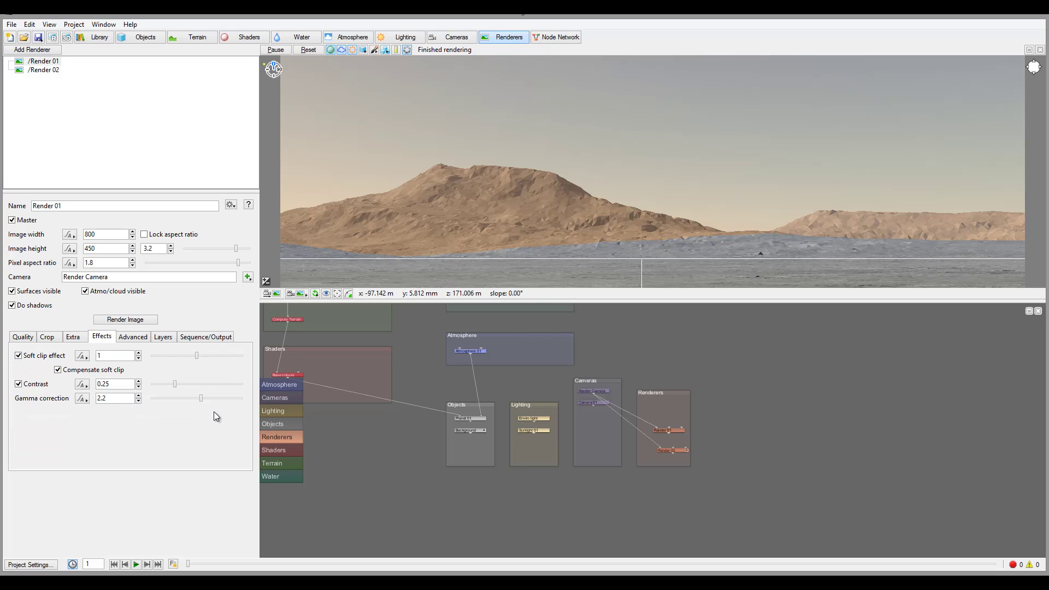
click(125, 338)
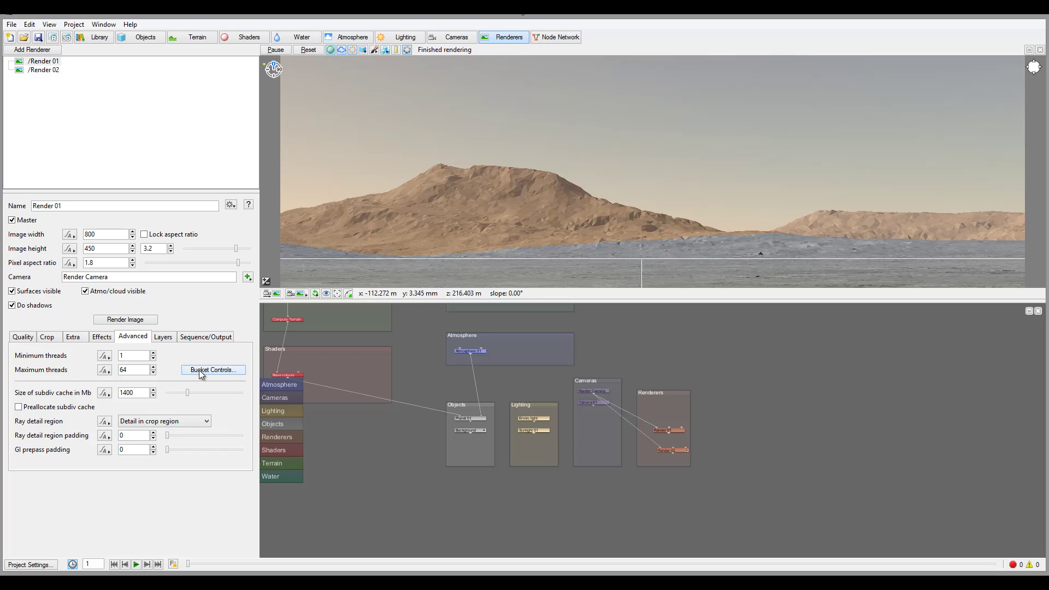
click(238, 371)
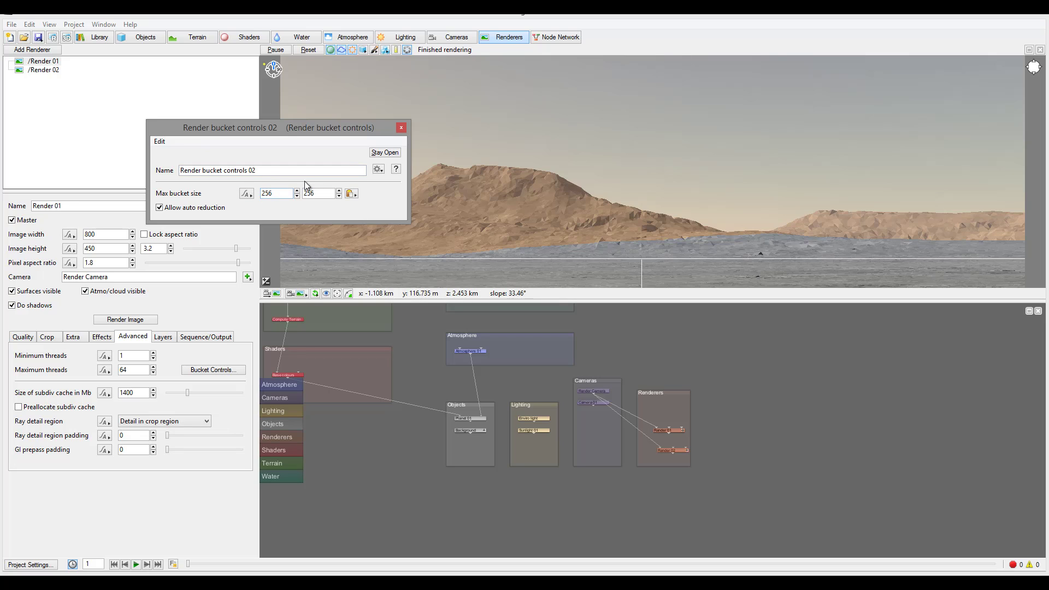
click(401, 127)
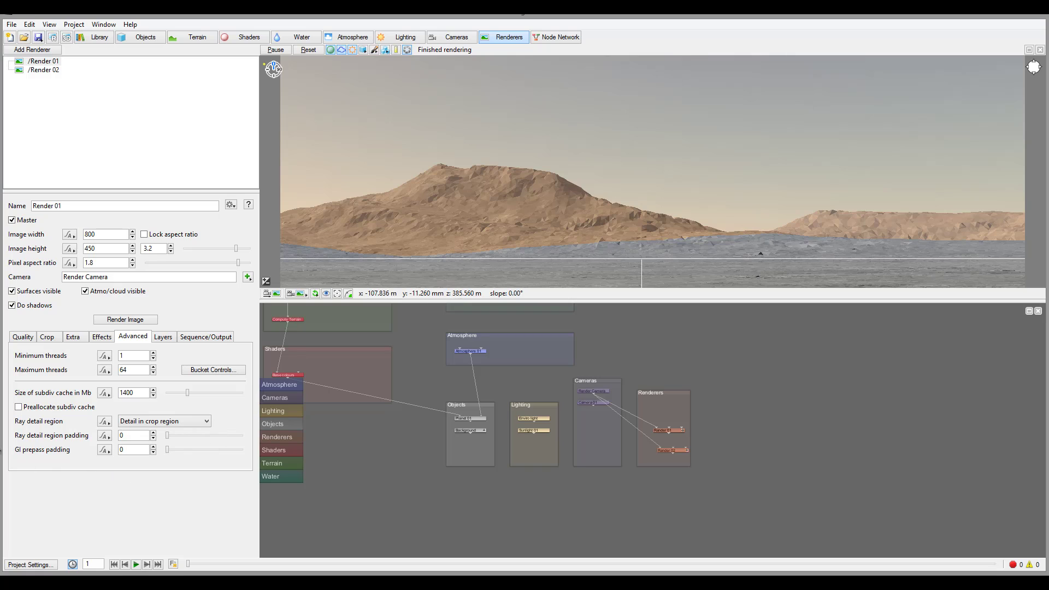
Step: Examine Render 01's render layer and sequence output settings, and compare them with Render 02's output settings
click(163, 337)
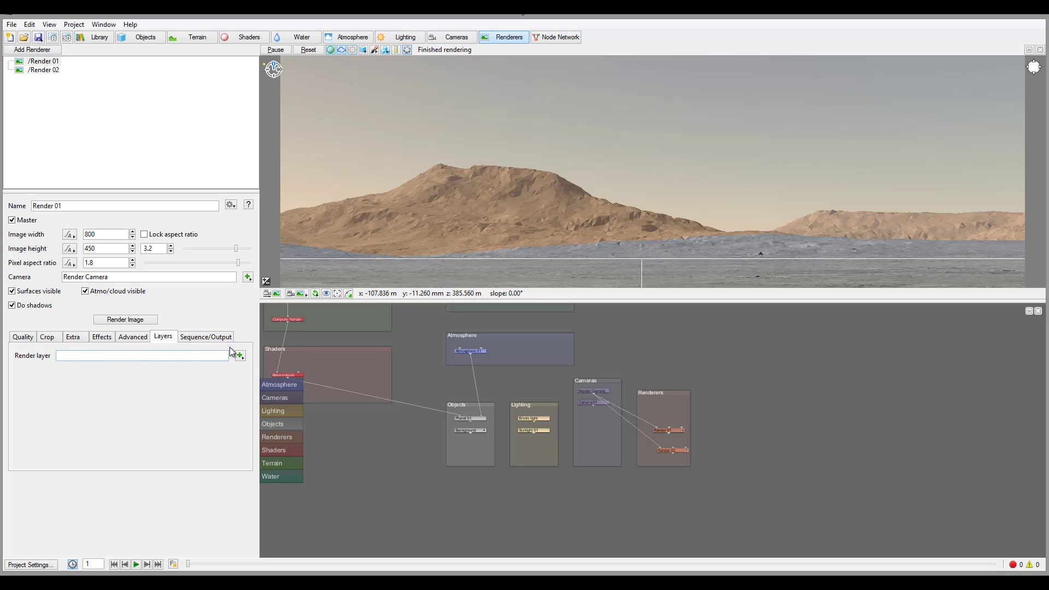
click(201, 337)
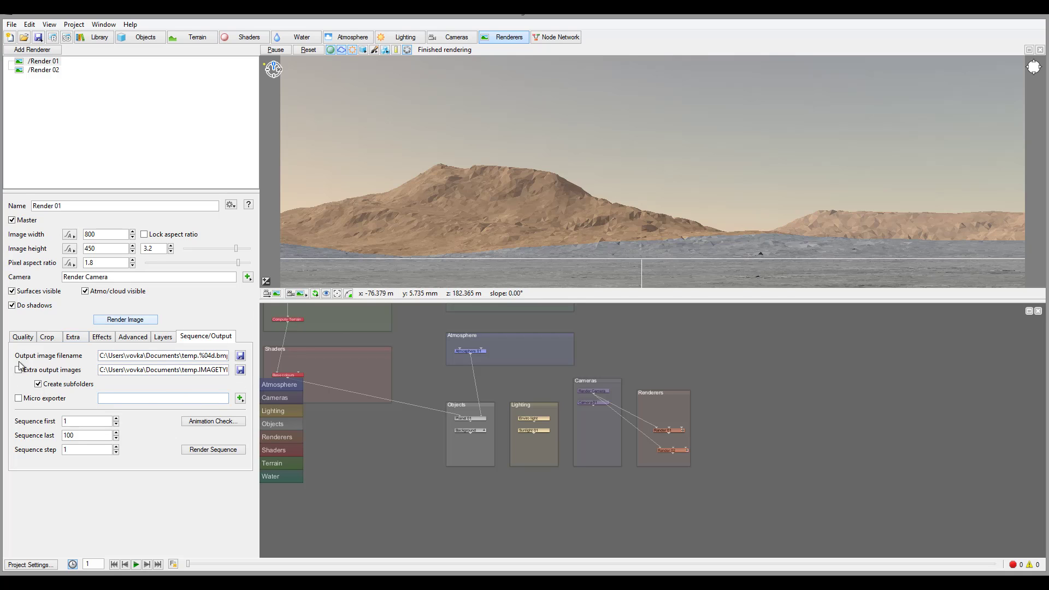
click(40, 70)
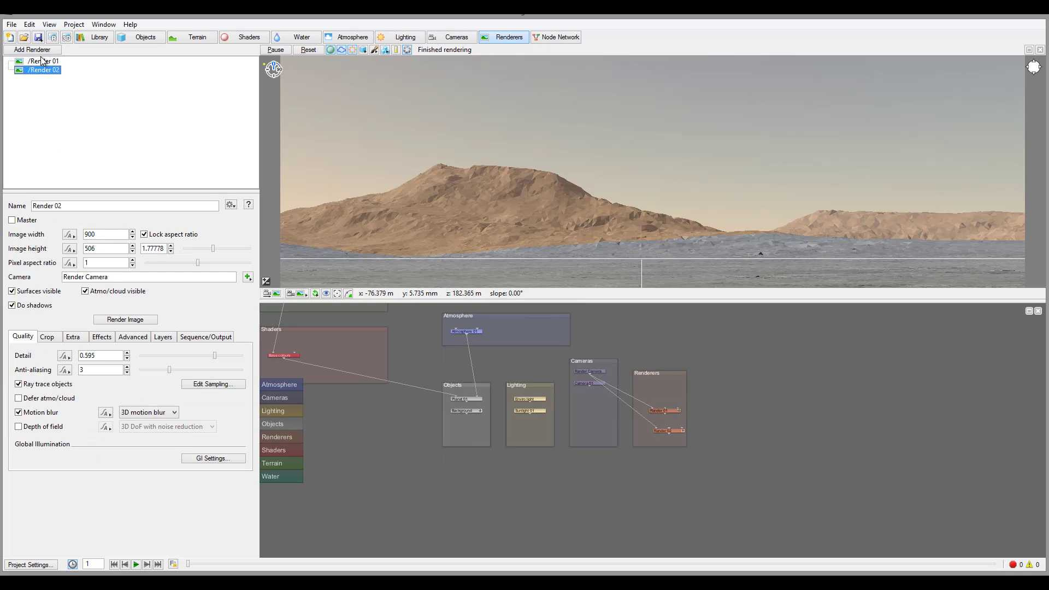
click(206, 338)
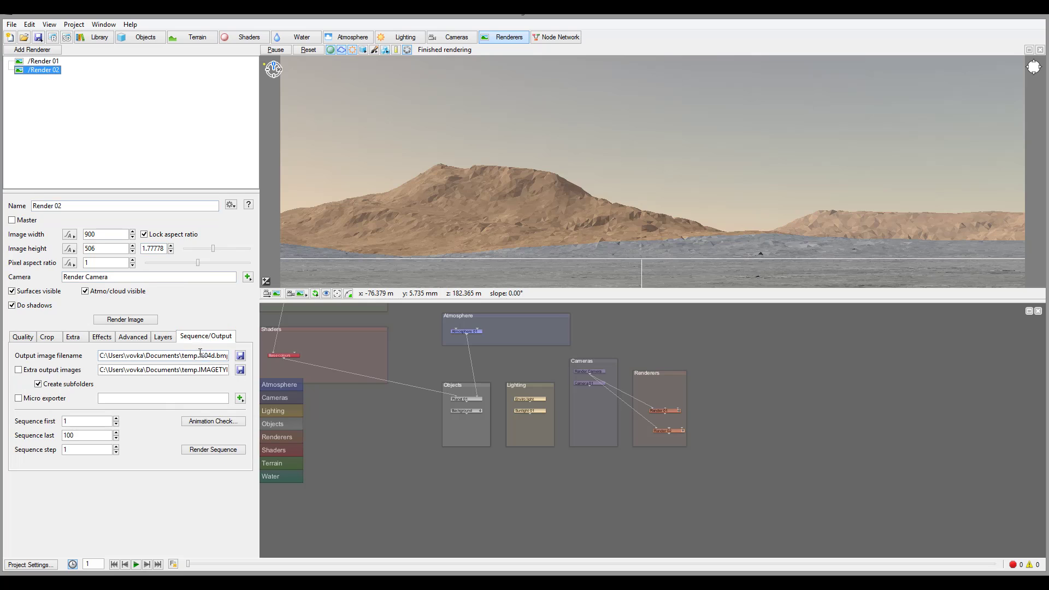
Step: Open Render 01's global illumination settings and examine the available GI surface details modes, keeping Global illumination
click(44, 62)
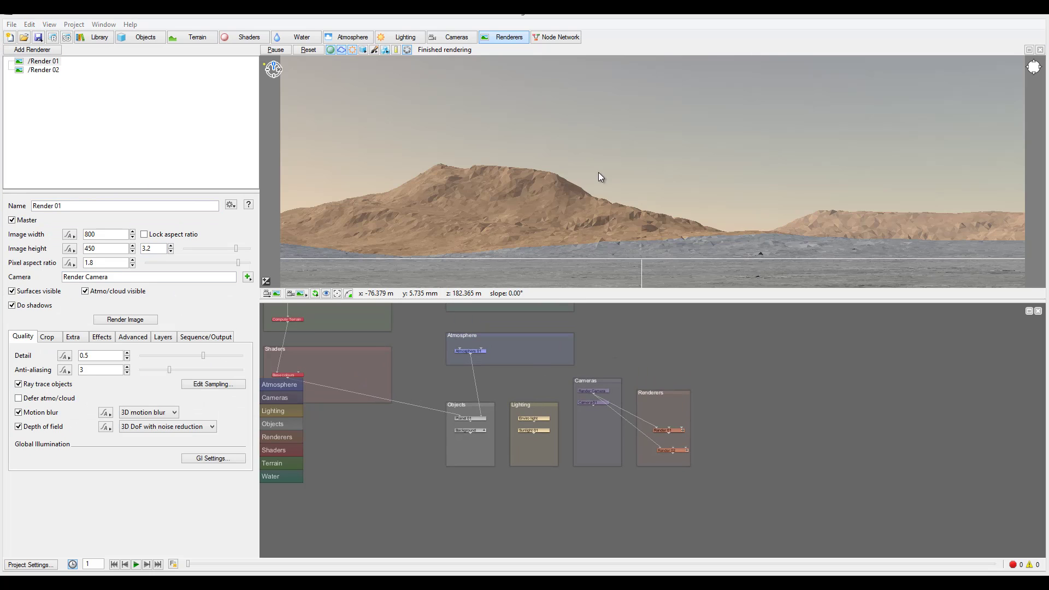
click(55, 63)
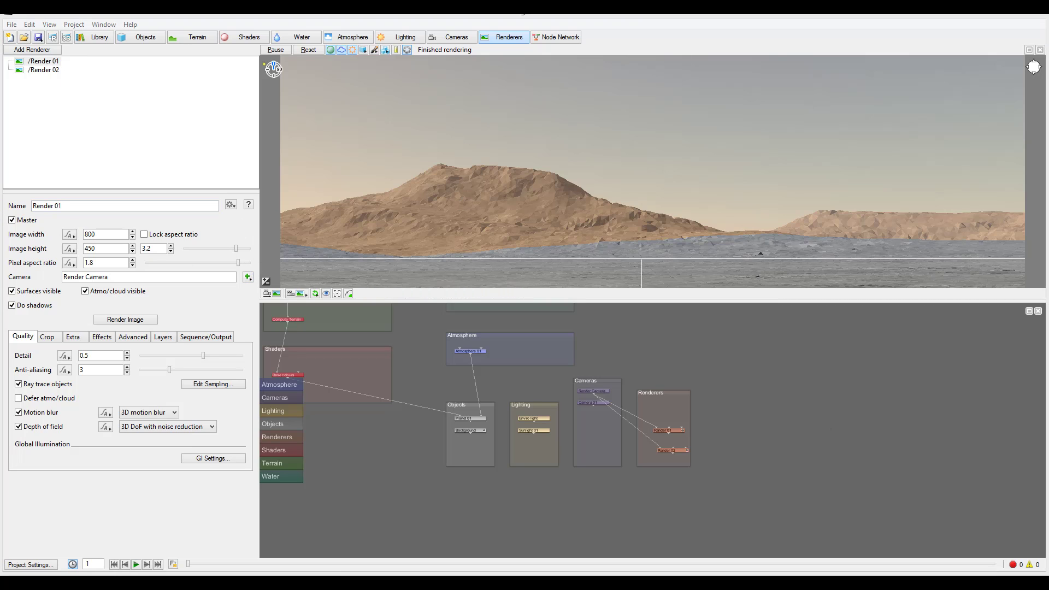
click(207, 460)
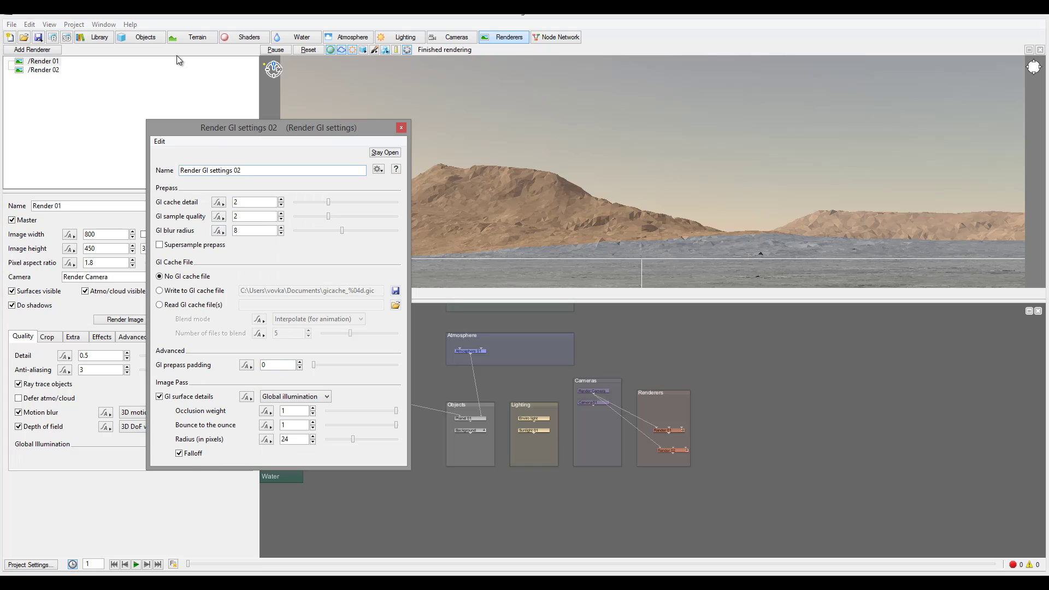
drag(236, 128, 331, 102)
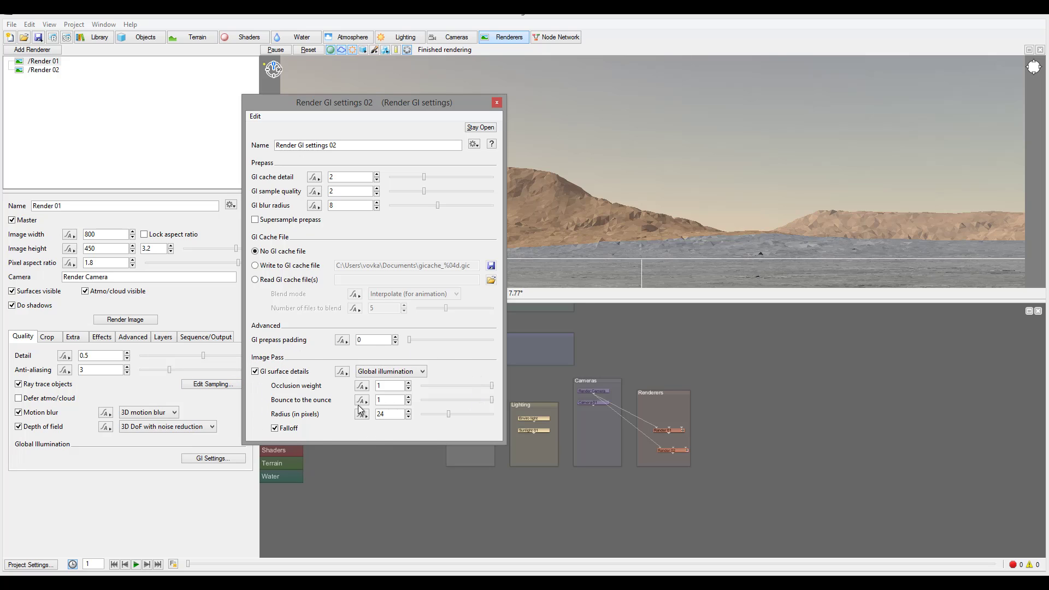
click(422, 371)
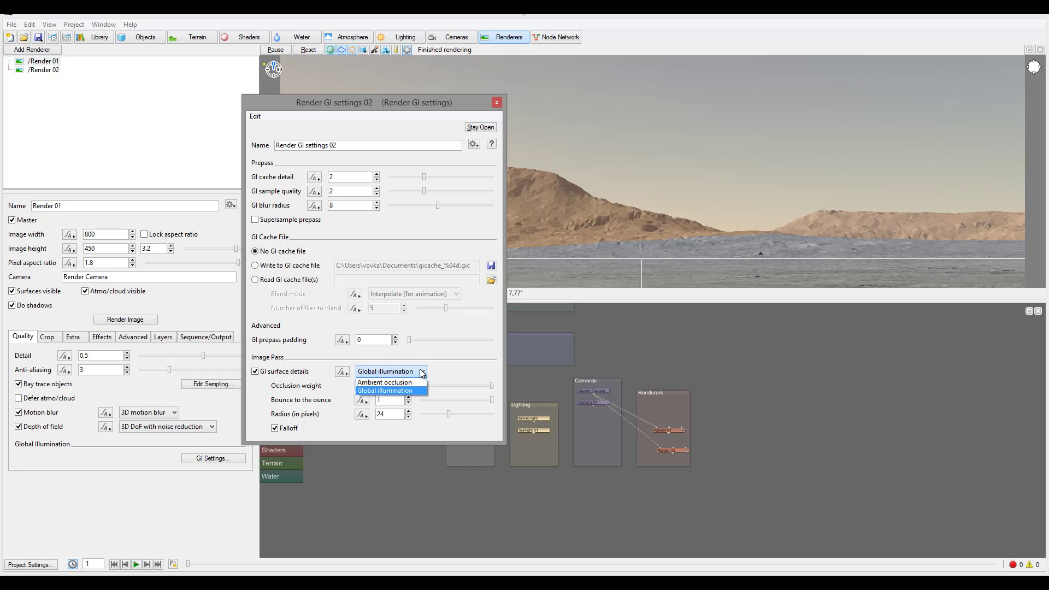
click(423, 371)
click(382, 399)
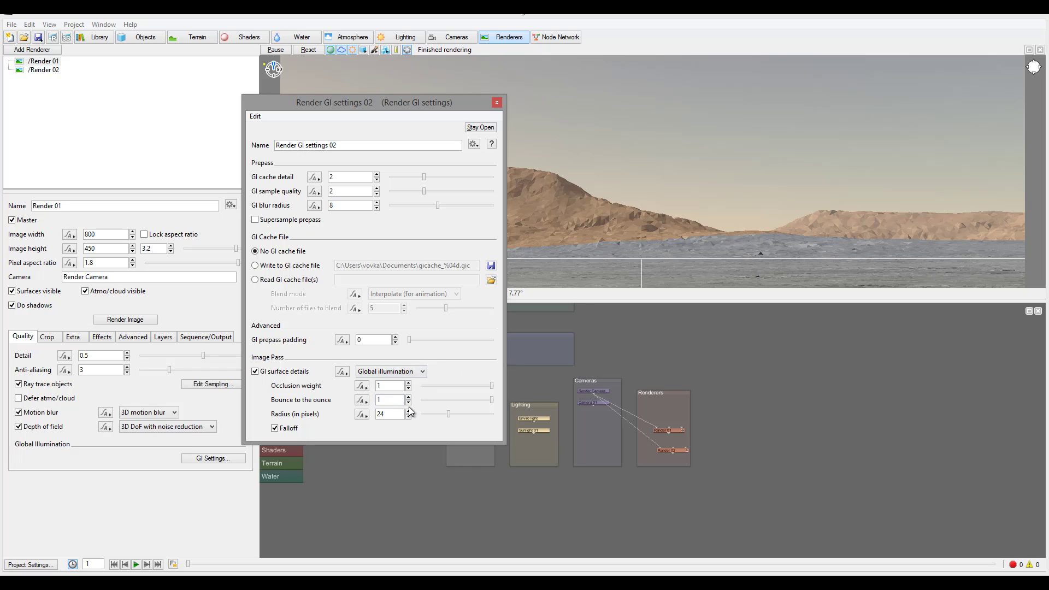